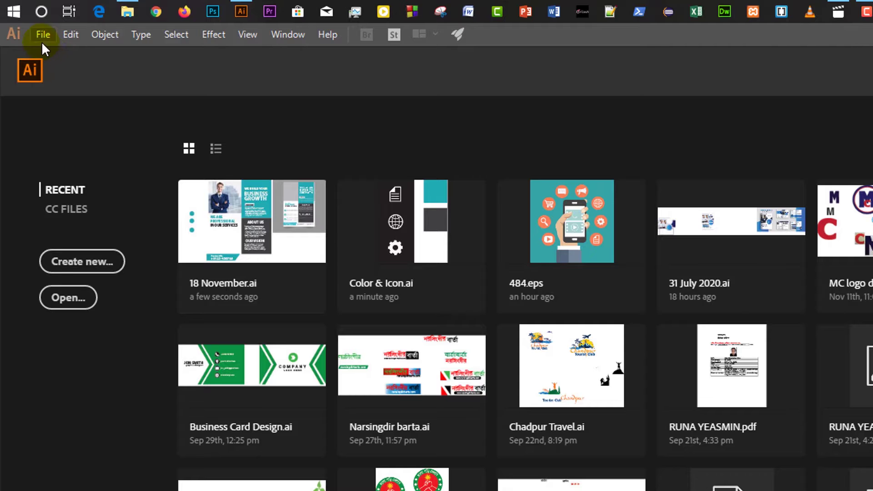
Create a new Letter document, 8.5 × 11 in, with a 0.25 in bleed on every side.
click(42, 39)
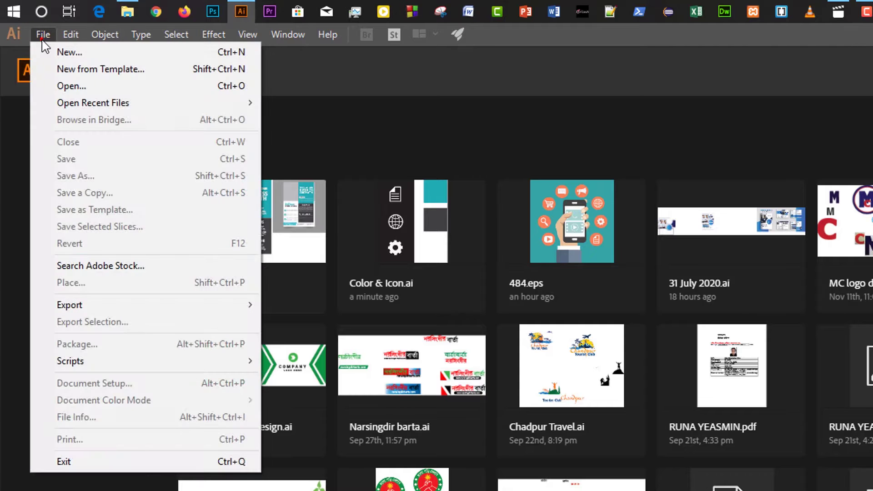
click(58, 51)
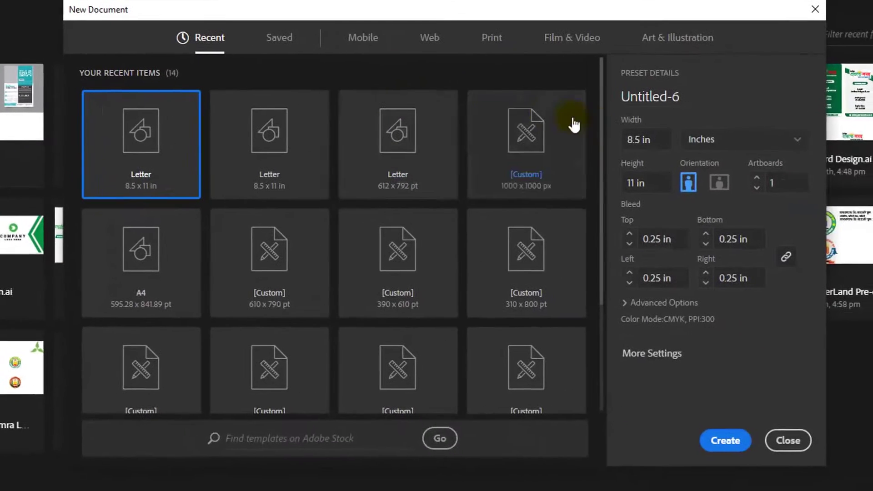
click(661, 143)
click(653, 182)
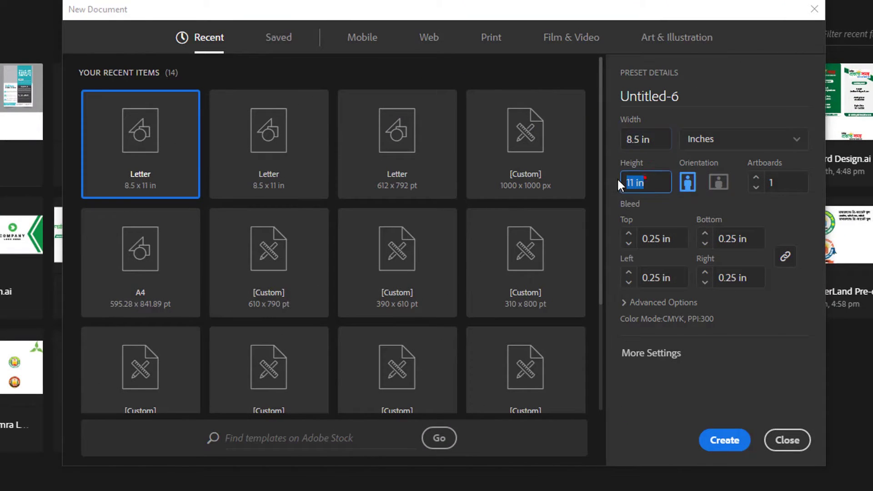
click(640, 241)
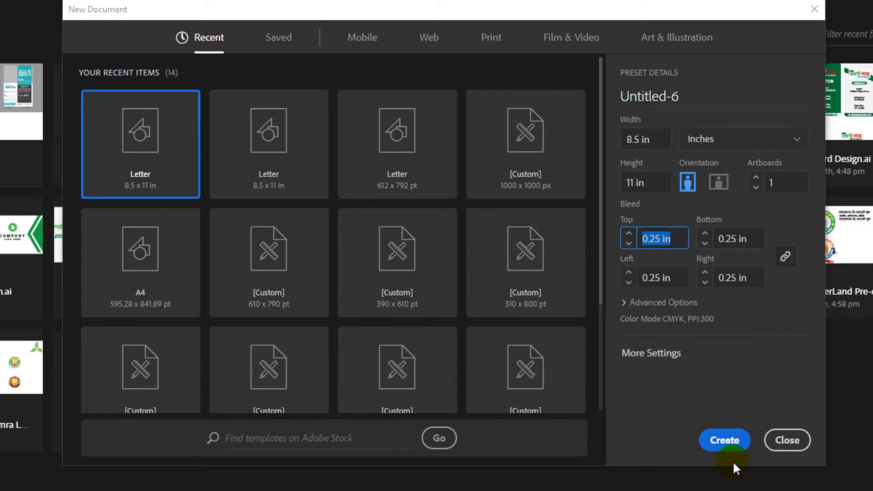
click(726, 450)
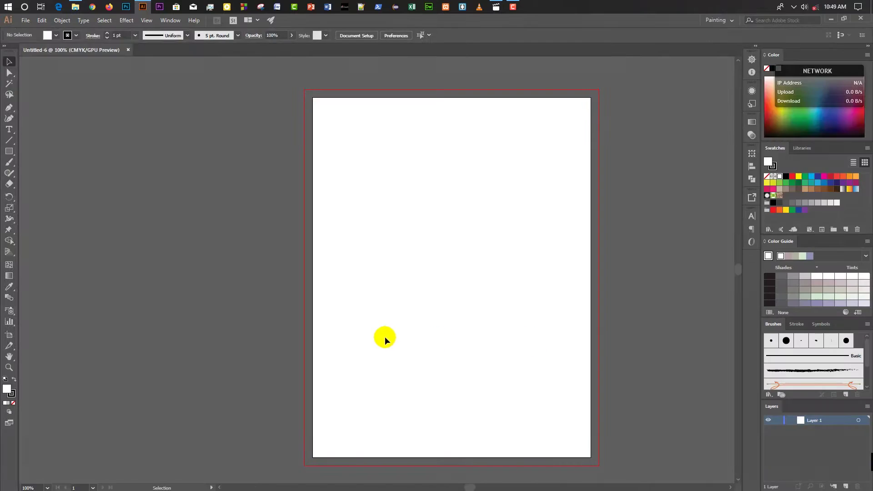
Draw a 9 × 11.5 in rectangle covering the whole page and bleed.
key(ctrl+0)
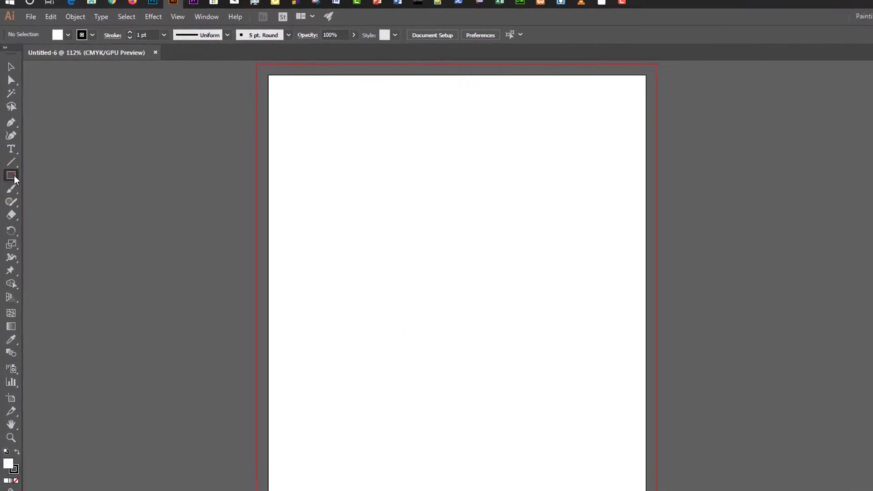
click(9, 151)
click(68, 203)
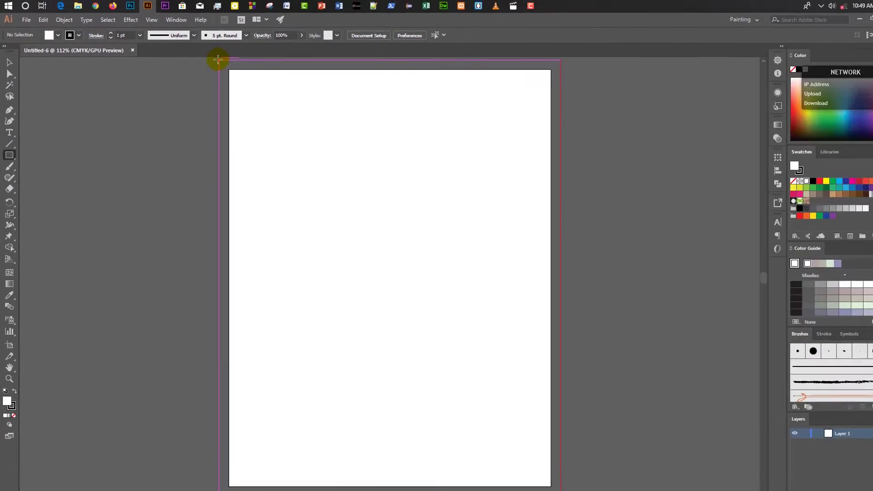
drag(218, 60, 542, 479)
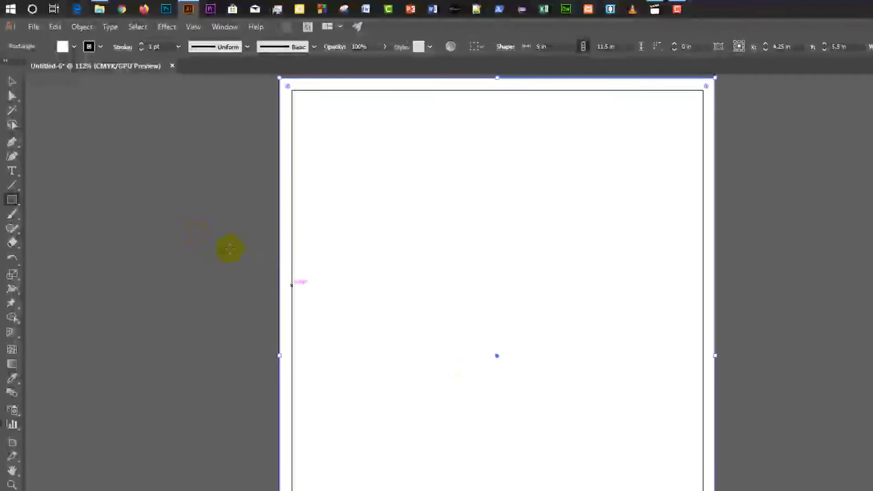
Lock the background rectangle in place via Object > Lock > Selection.
key(v)
click(82, 26)
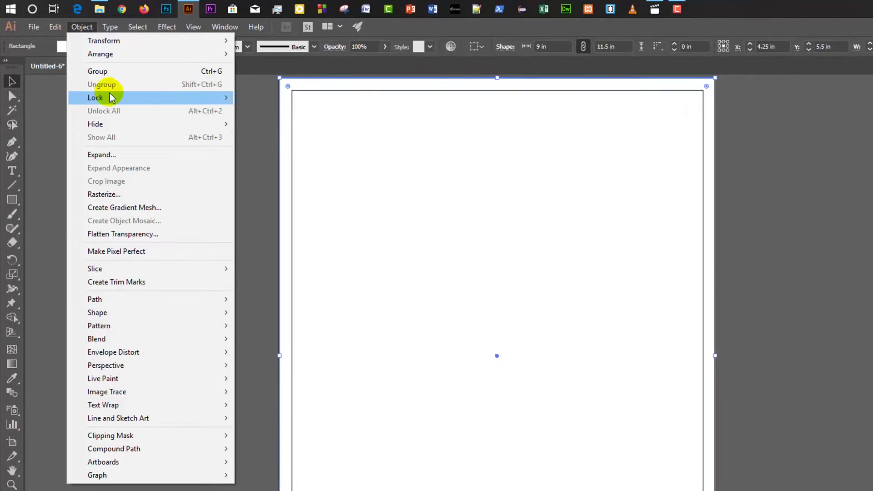
mouse_move(111, 97)
click(271, 98)
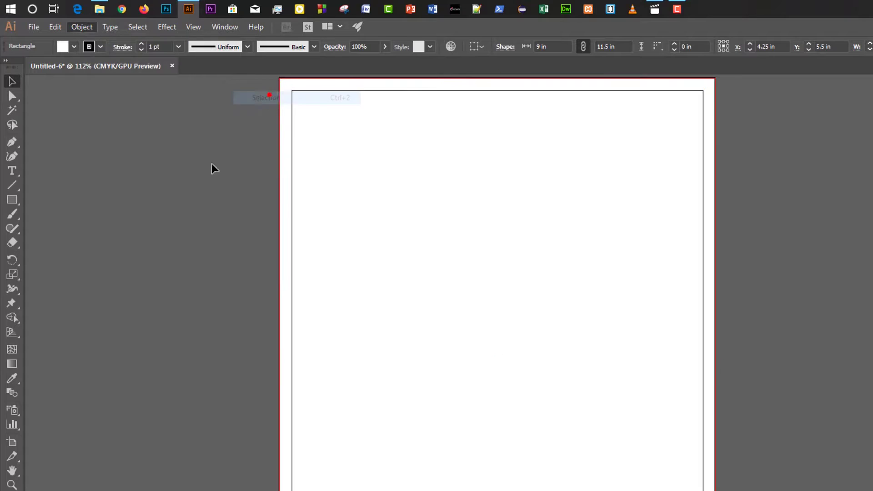
Set the rectangle's stroke to none and bring up the recent files list.
click(100, 47)
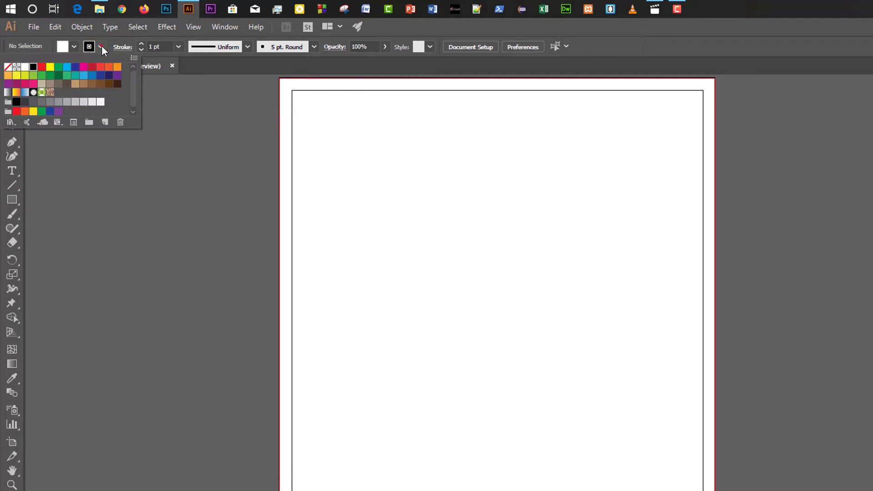
click(7, 66)
click(326, 169)
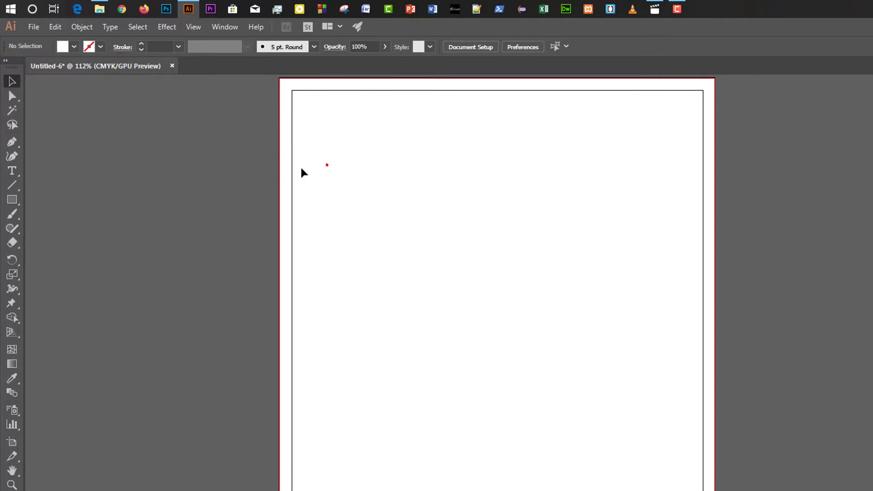
click(51, 41)
click(33, 29)
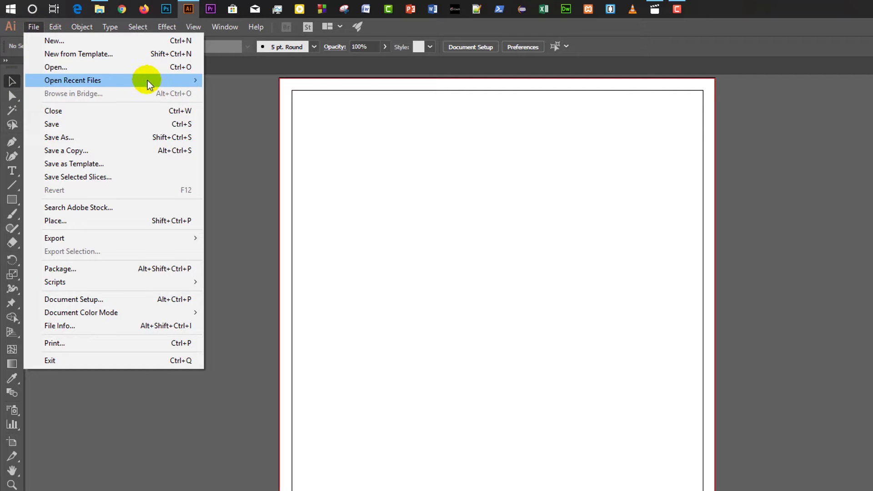
Open Color & Icon.ai from the recent files.
mouse_move(147, 81)
click(279, 94)
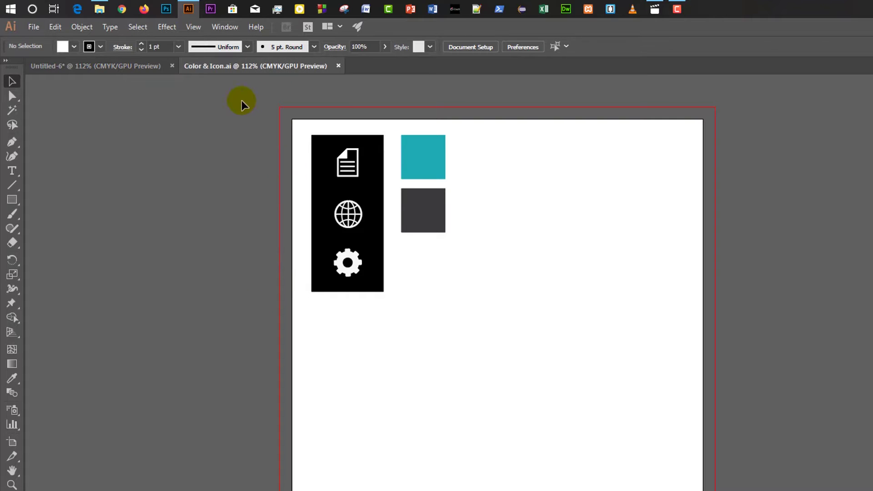
click(220, 67)
Drag the icon bar and teal and dark grey squares into Untitled-6, left of the page.
click(429, 289)
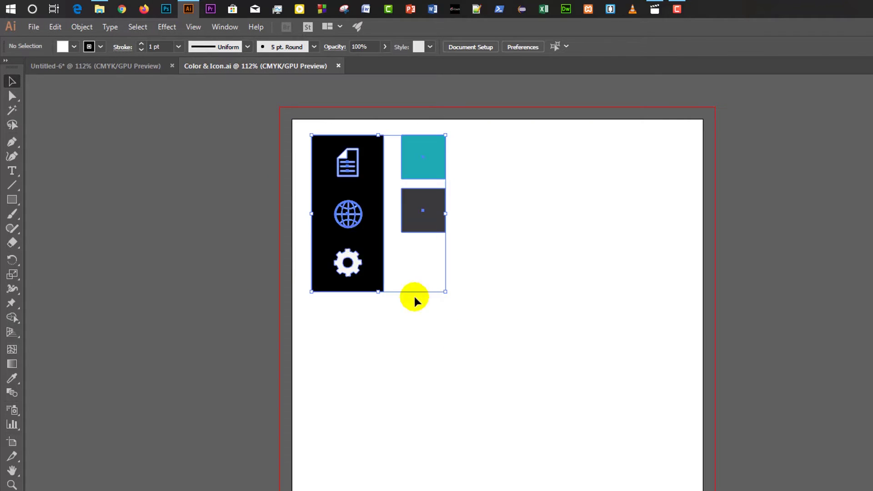
drag(369, 253, 110, 120)
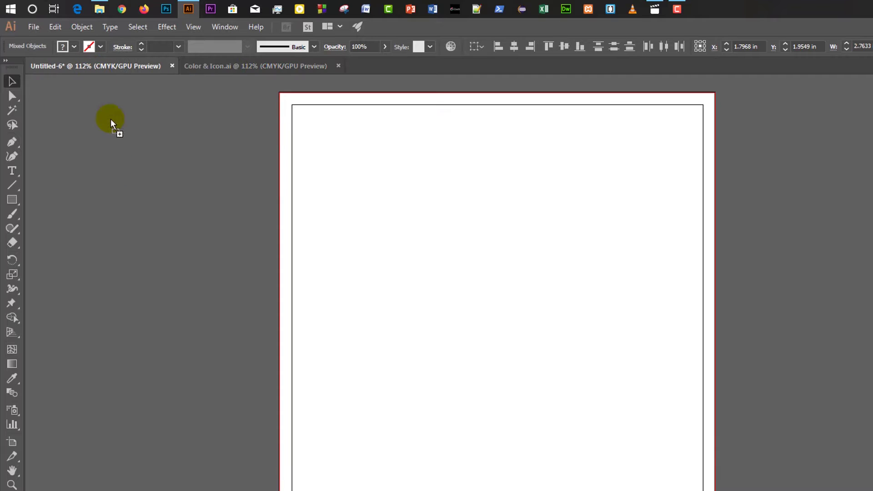
drag(151, 244, 188, 259)
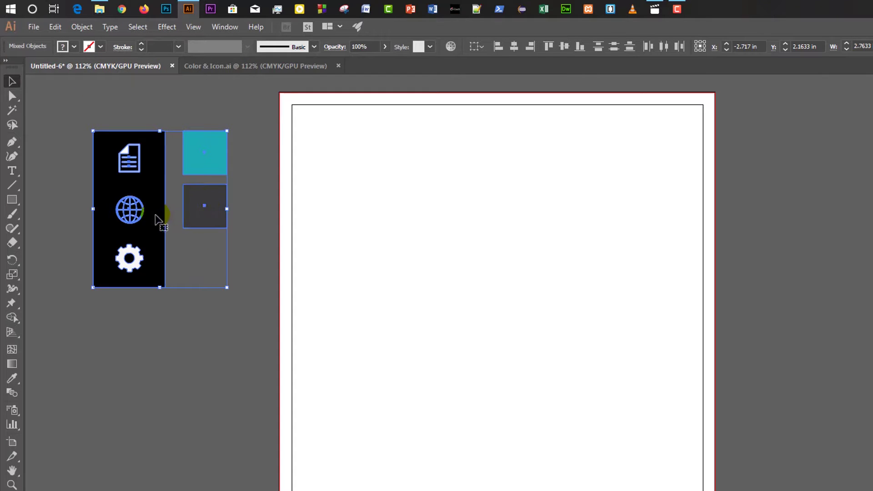
drag(155, 220, 132, 207)
click(174, 314)
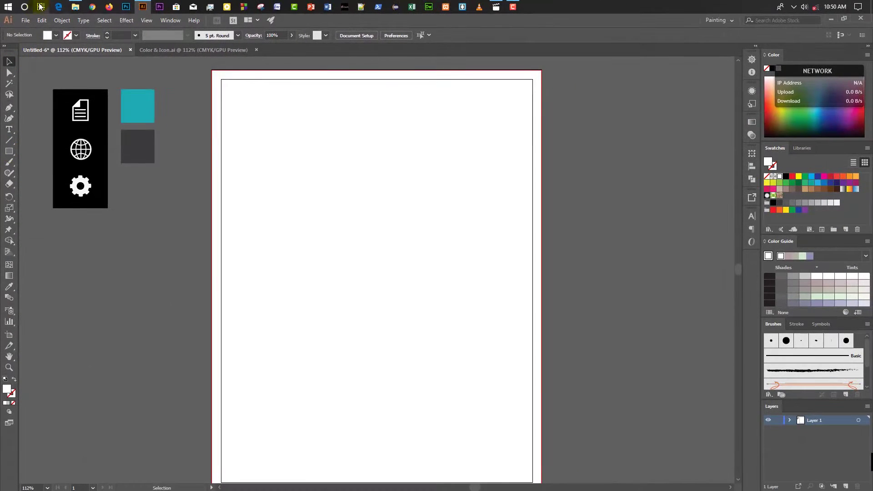
Place the businessman photo at the top of the page, sized to the page width.
click(75, 7)
drag(171, 216, 342, 143)
click(495, 61)
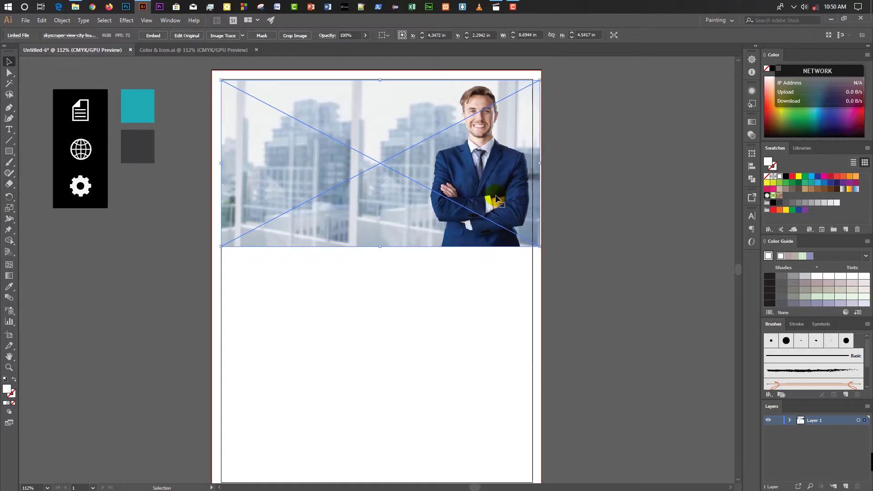
drag(539, 247, 544, 252)
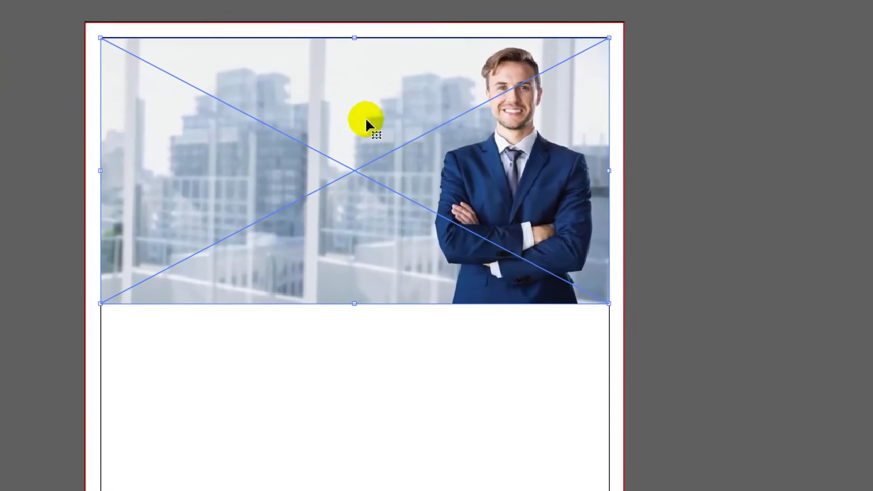
Reflect the photo vertically so the man stands on the left.
right_click(377, 121)
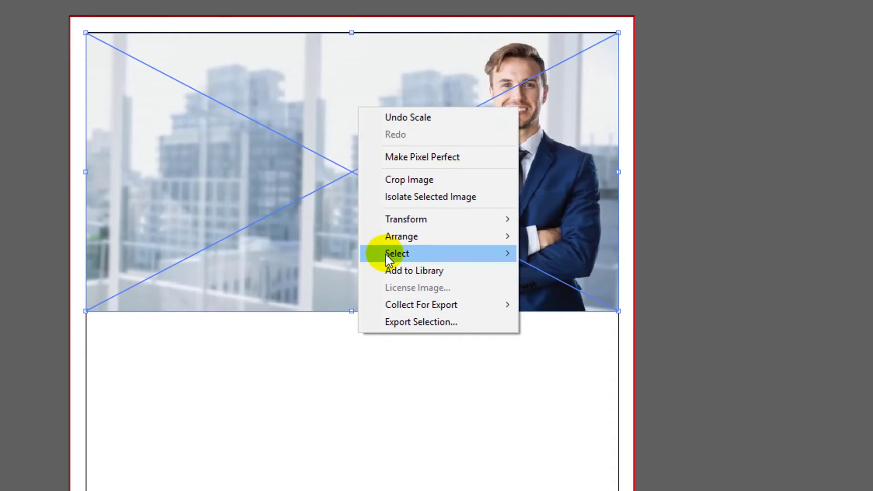
mouse_move(400, 220)
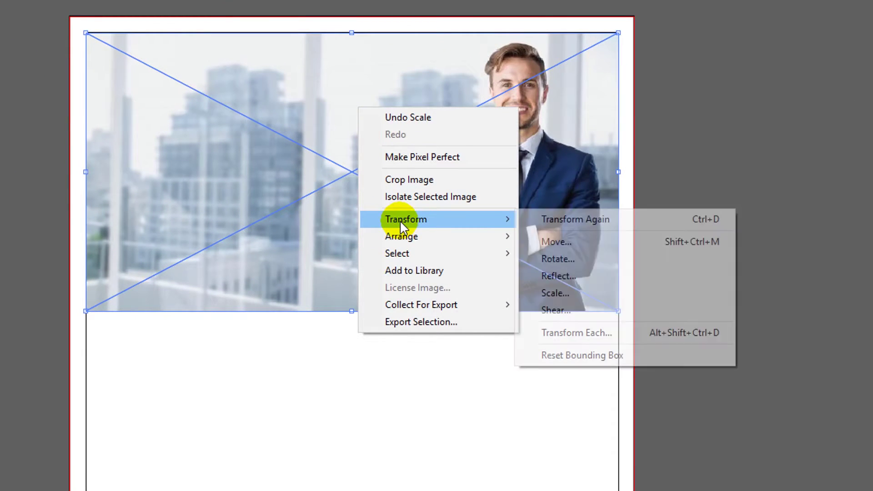
click(557, 276)
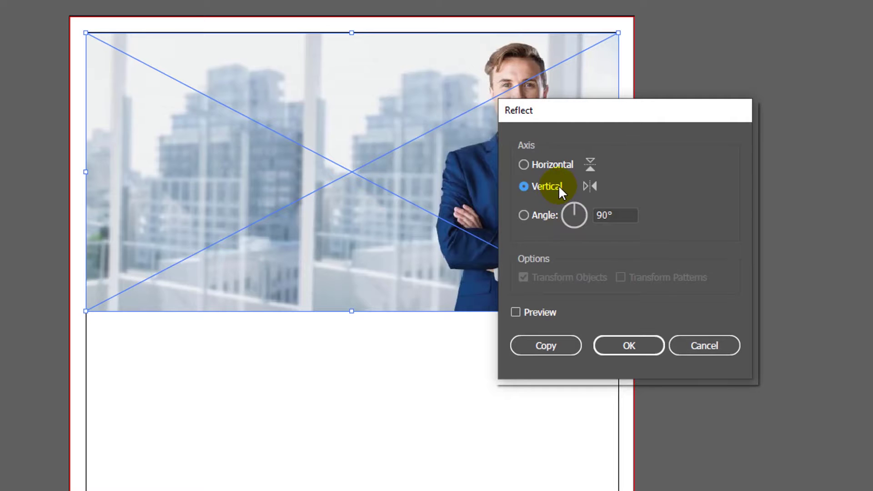
click(628, 350)
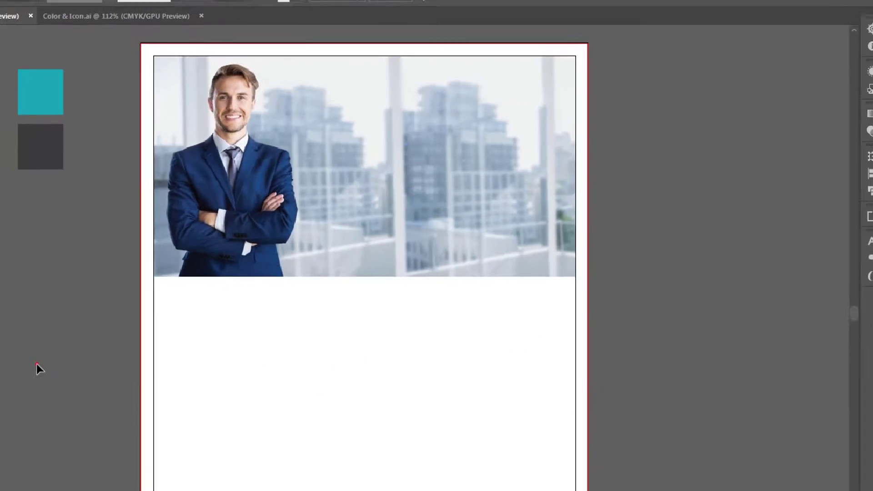
click(135, 306)
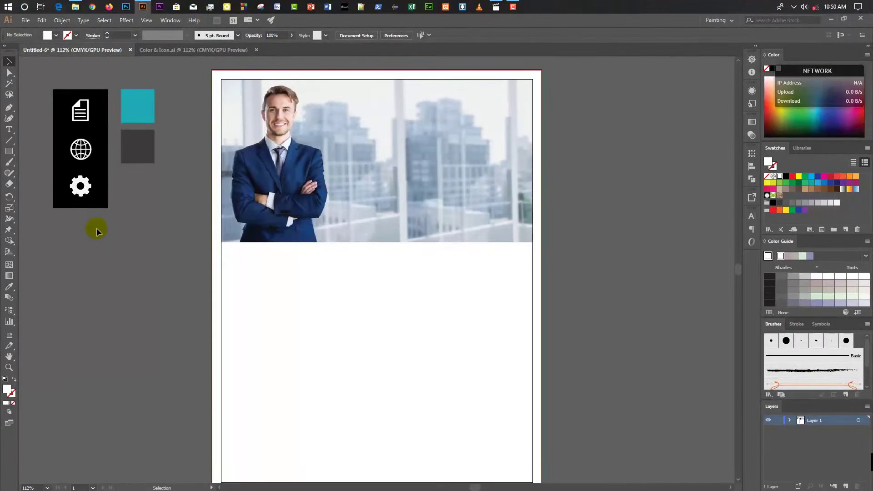
click(8, 153)
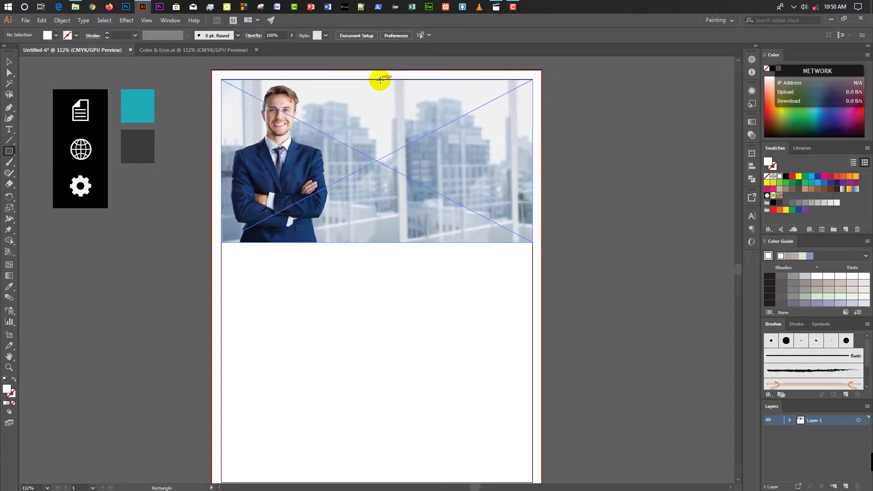
Draw a rectangle over the photo's right half up to the top bleed, filled teal.
mouse_move(376, 80)
mouse_down()
mouse_move(411, 127)
mouse_move(491, 328)
mouse_move(509, 335)
mouse_move(535, 314)
mouse_move(541, 278)
mouse_up()
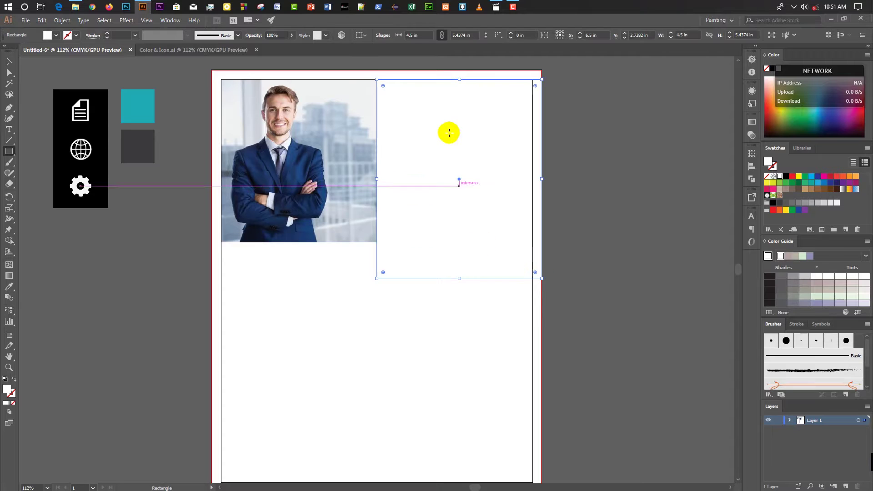
drag(460, 80, 458, 70)
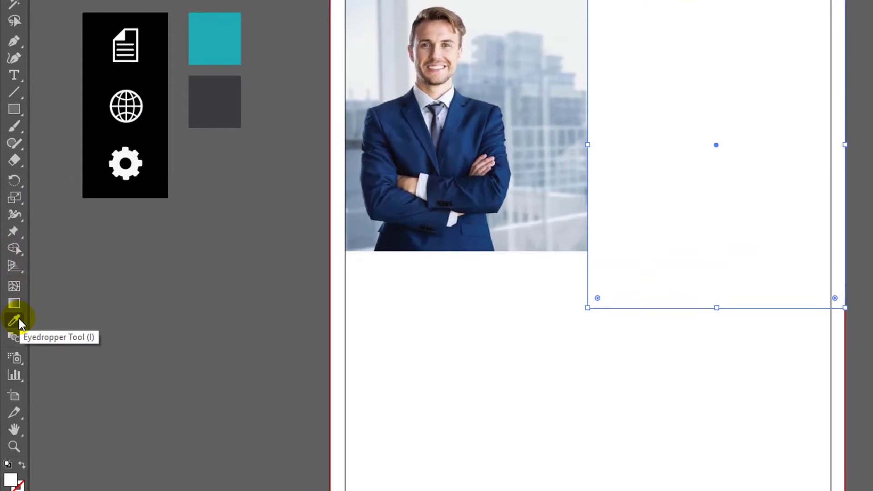
click(19, 318)
click(220, 30)
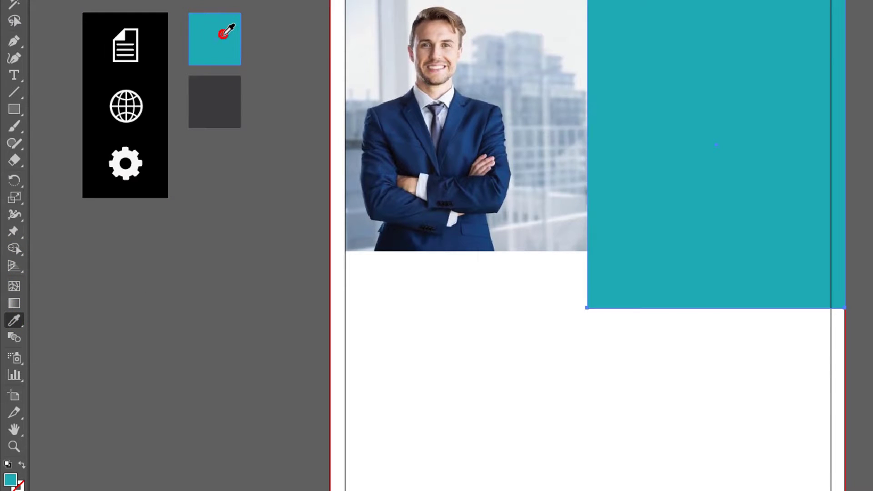
Copy the teal rectangle with Edit > Copy.
click(11, 47)
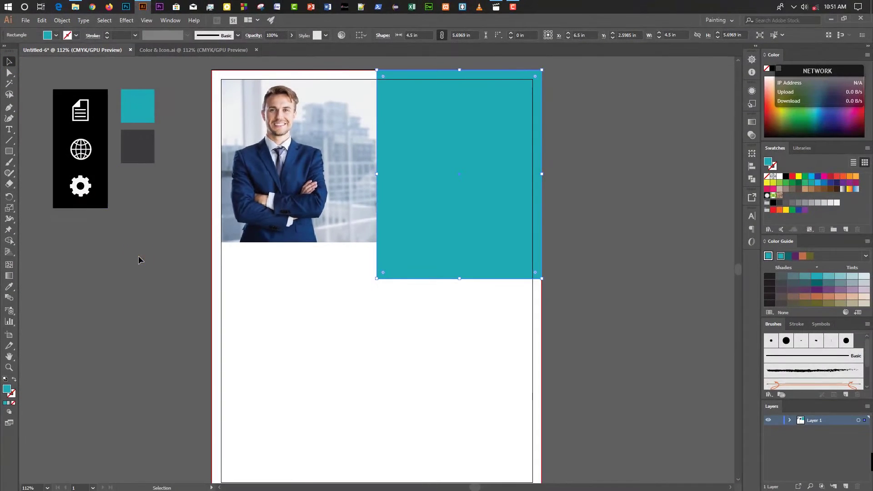
click(139, 258)
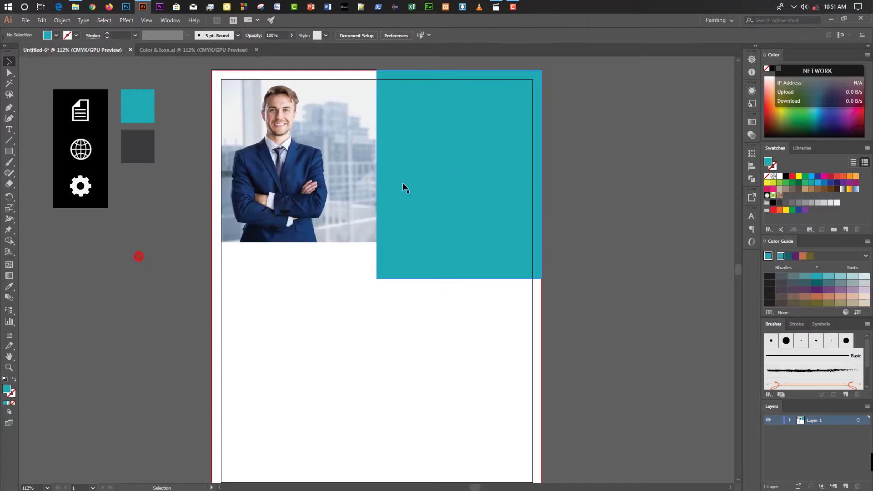
click(42, 20)
click(56, 64)
Paste a copy of the teal block beneath it and shrink its height to about 4.5 in.
click(41, 21)
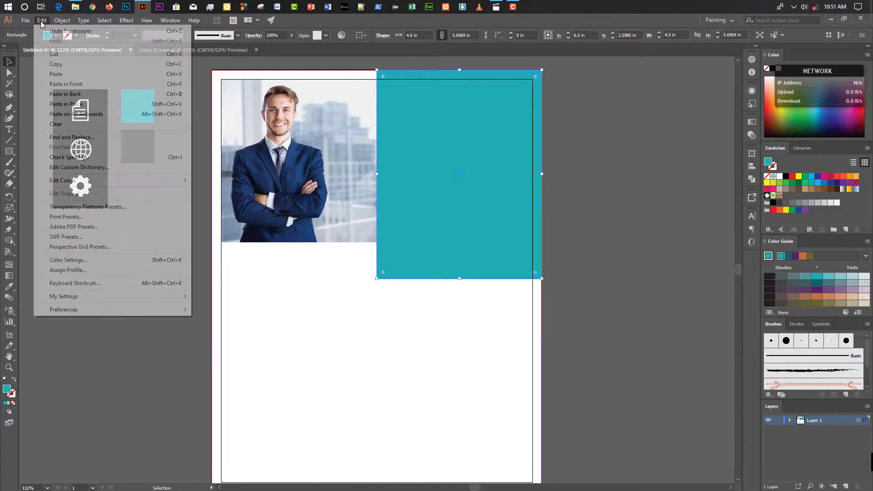
click(54, 74)
drag(375, 218, 456, 344)
scroll(564, 275, down, 3)
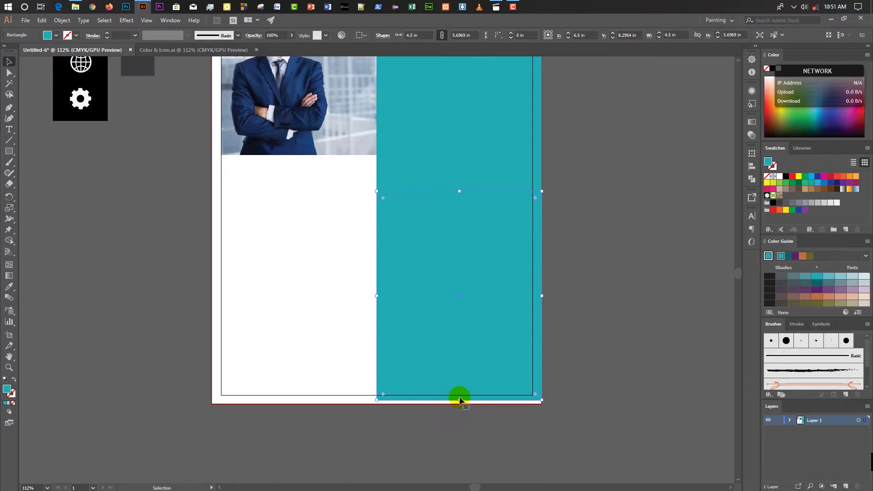
drag(461, 400, 458, 359)
scroll(457, 364, down, 2)
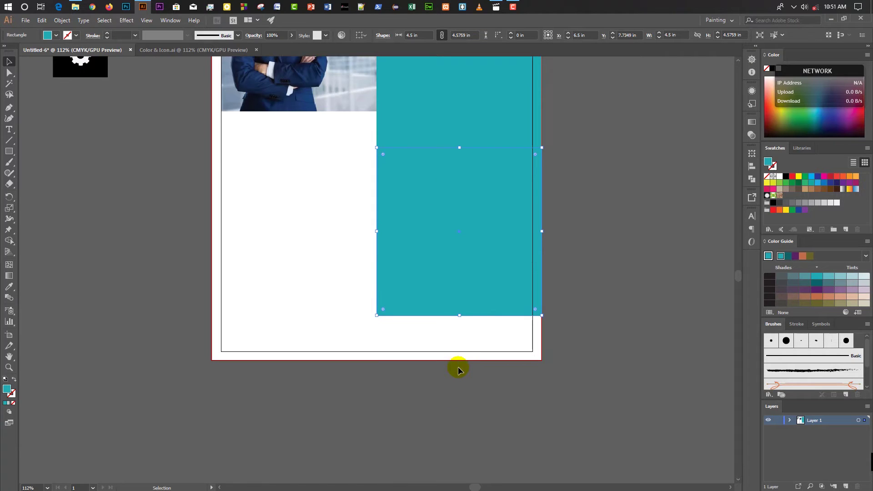
scroll(445, 249, up, 2)
Shorten the upper teal rectangle slightly.
click(417, 183)
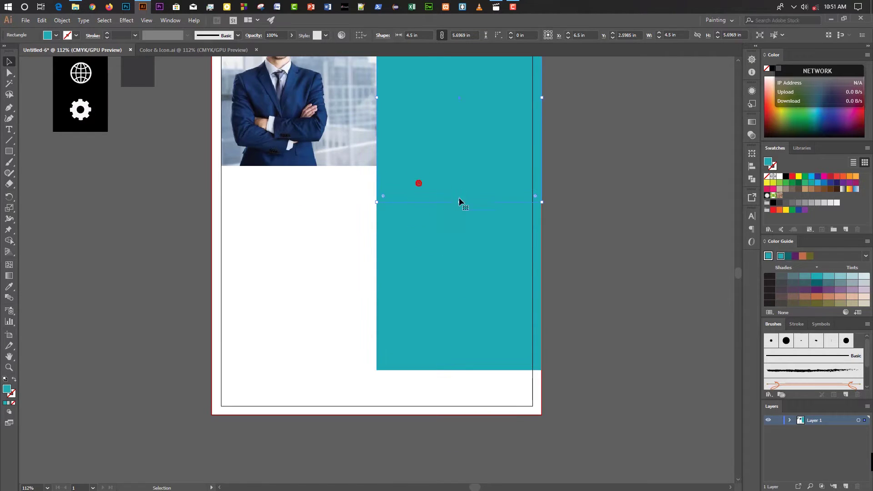
drag(459, 203, 459, 197)
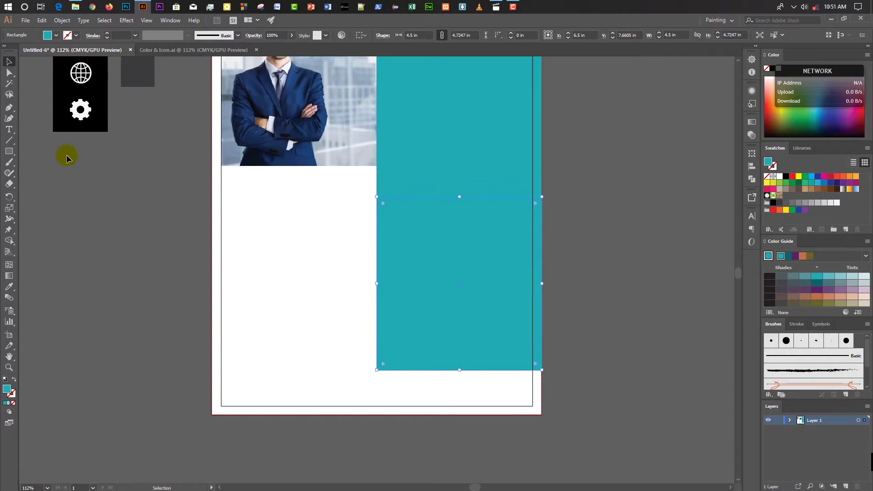
scroll(127, 204, up, 3)
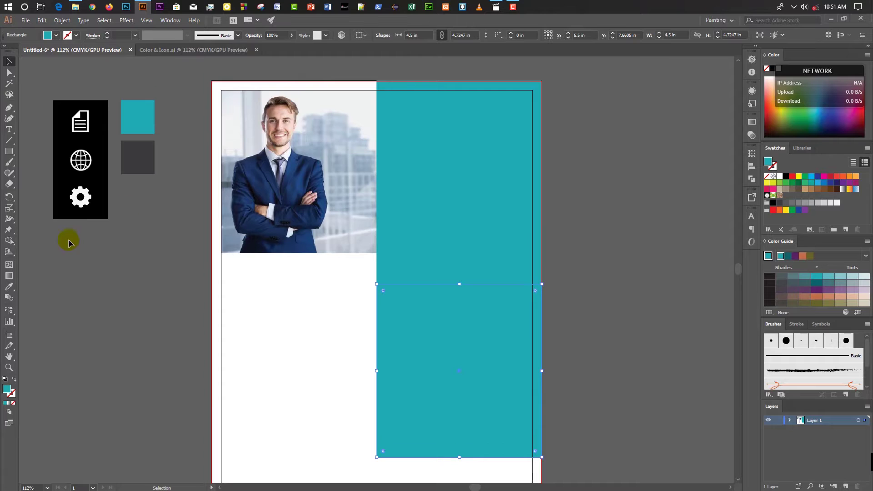
Recolour the lower rectangle with the dark grey sample swatch.
click(8, 288)
click(149, 161)
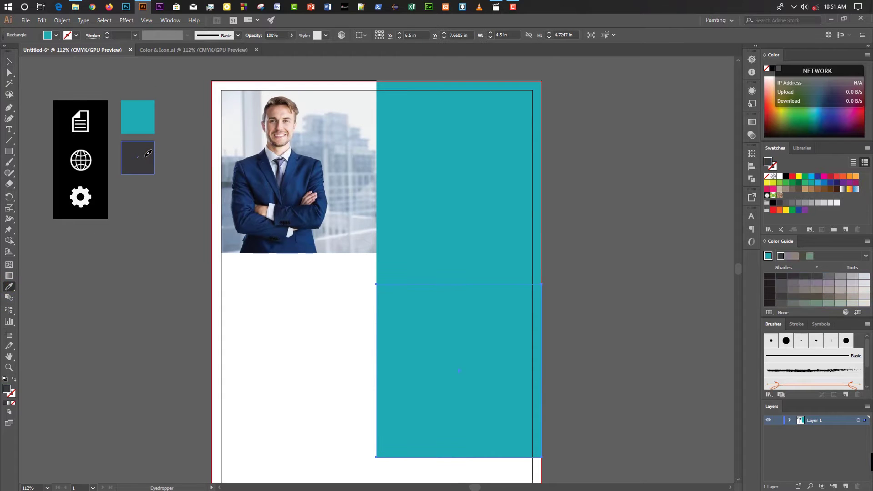
click(9, 61)
scroll(309, 260, down, 7)
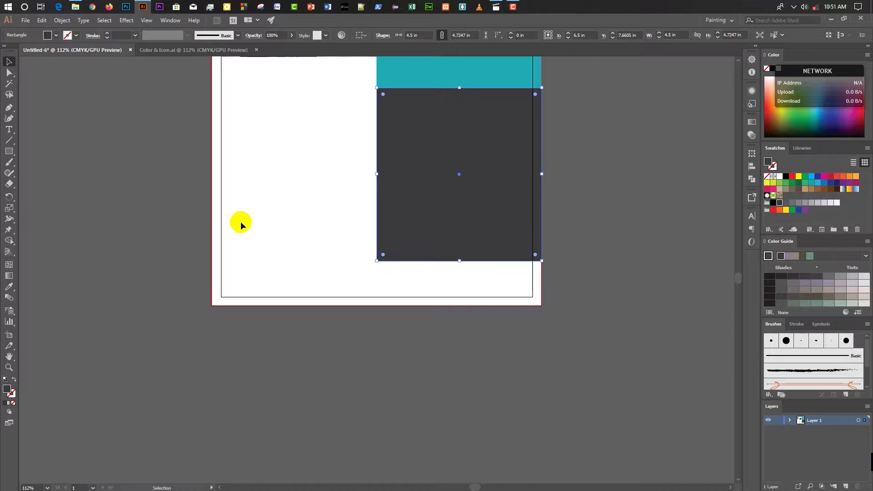
click(172, 222)
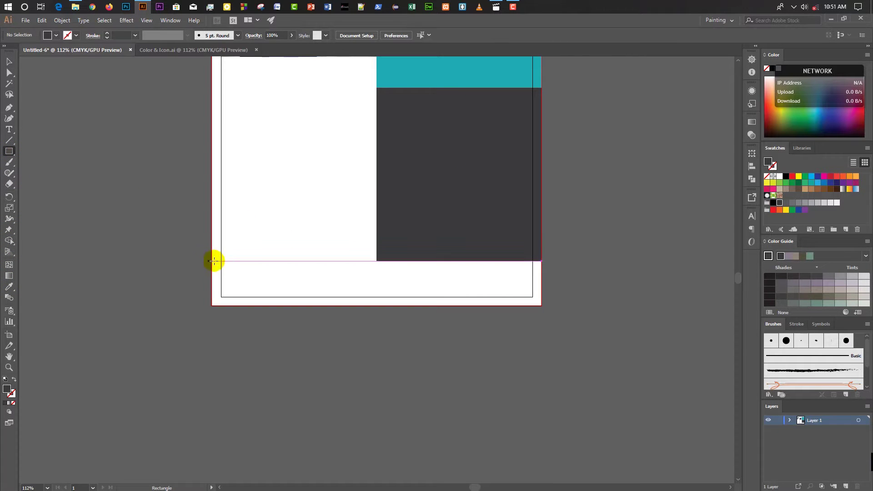
Draw a wide bottom-left rectangle and slide its bottom-right corner left to slant the edge.
drag(210, 261, 367, 297)
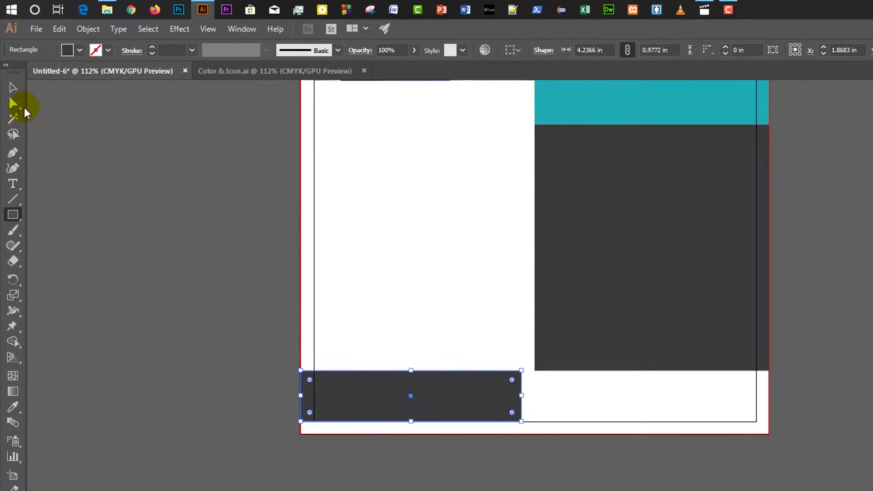
click(12, 87)
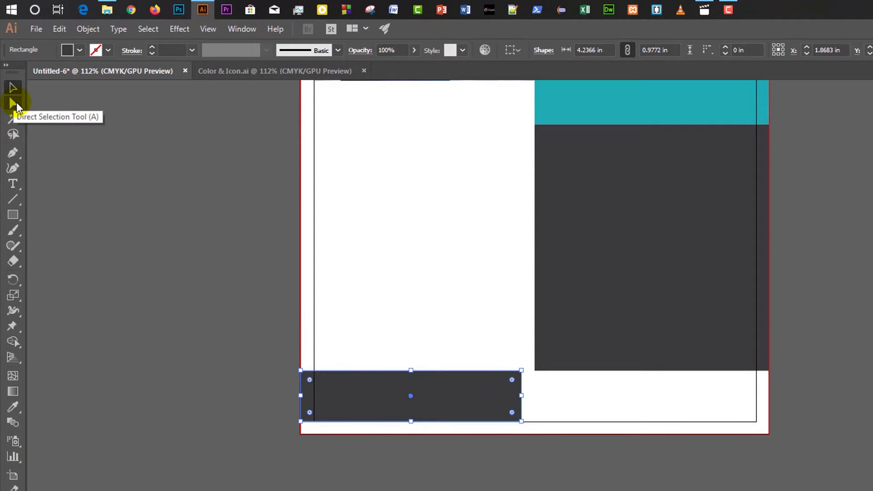
click(14, 103)
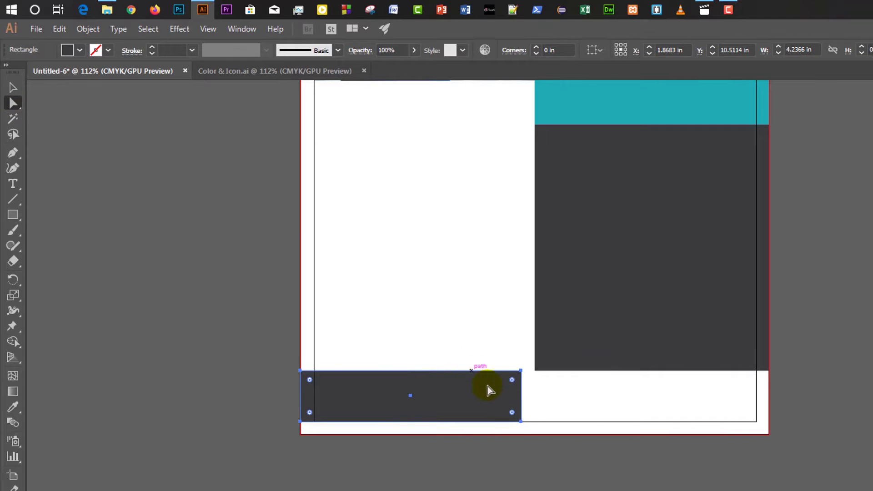
click(521, 422)
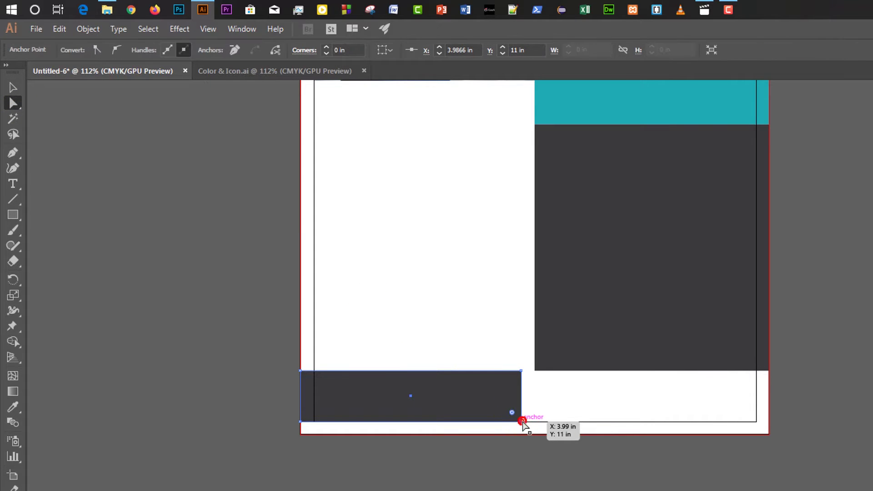
drag(522, 422, 484, 423)
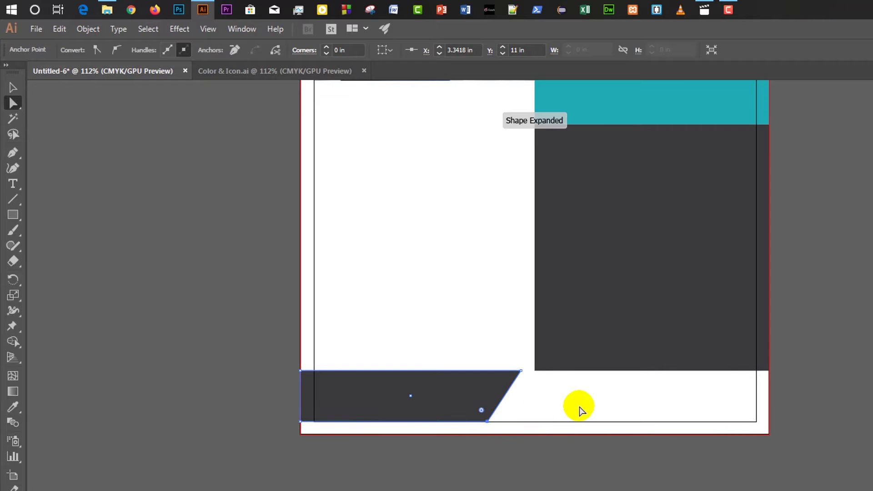
scroll(504, 400, up, 4)
scroll(500, 400, down, 3)
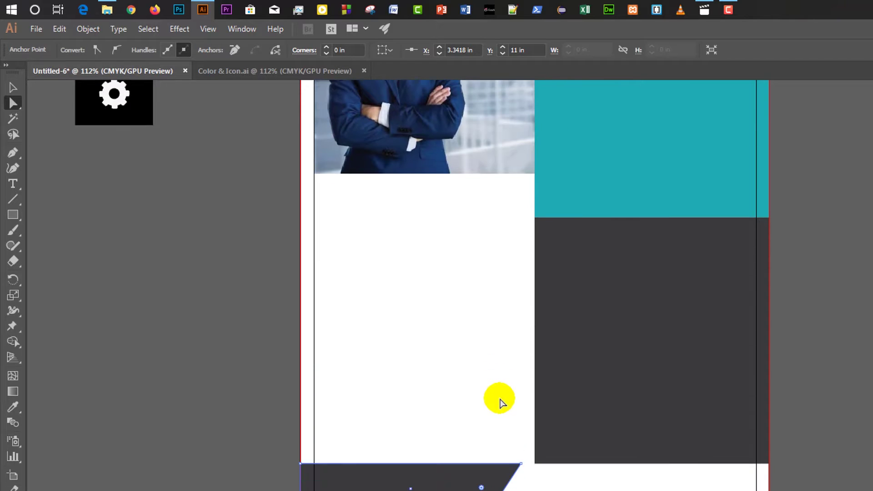
Fill the slanted band with the teal block's colour using the Eyedropper.
click(17, 90)
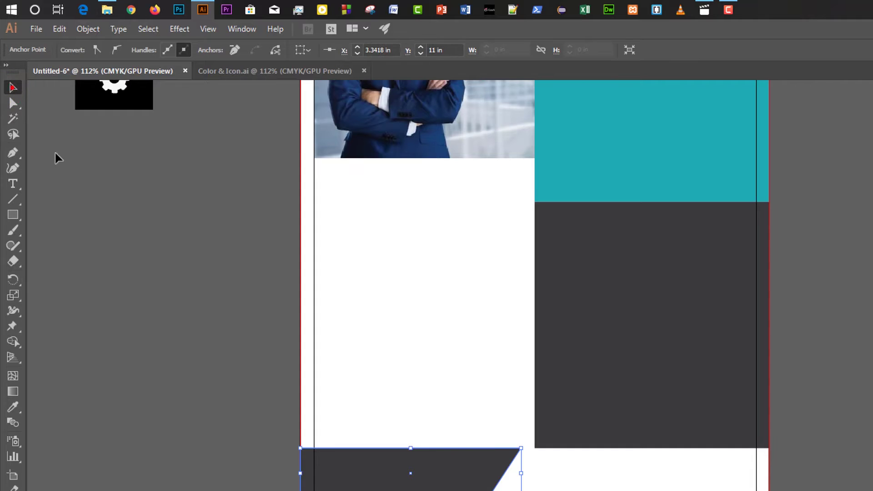
click(13, 408)
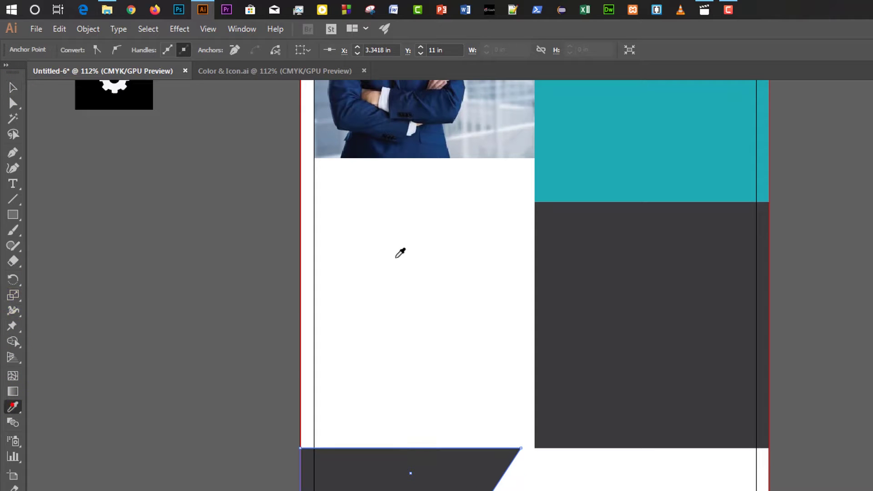
click(581, 154)
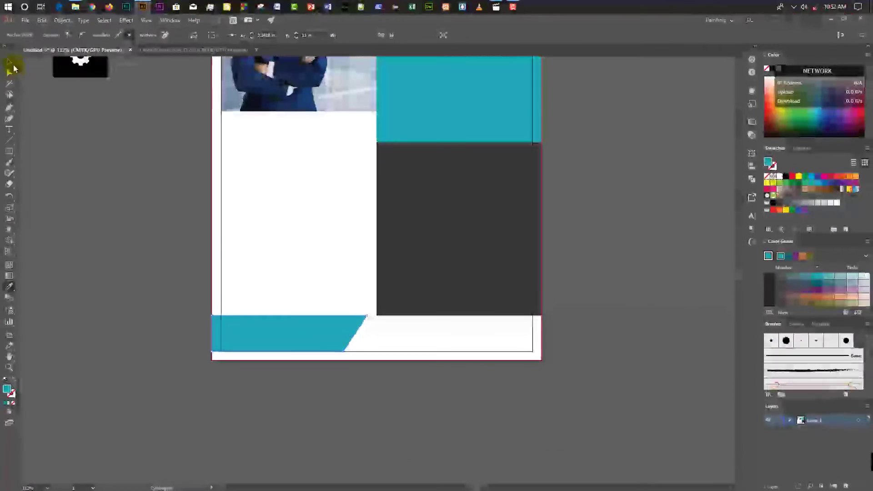
click(11, 73)
scroll(147, 262, up, 4)
scroll(141, 215, up, 3)
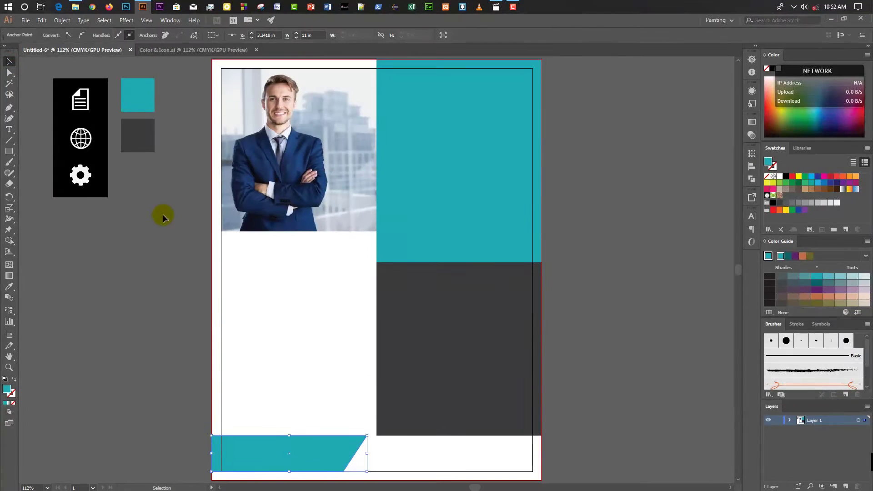
click(166, 215)
scroll(150, 205, up, 2)
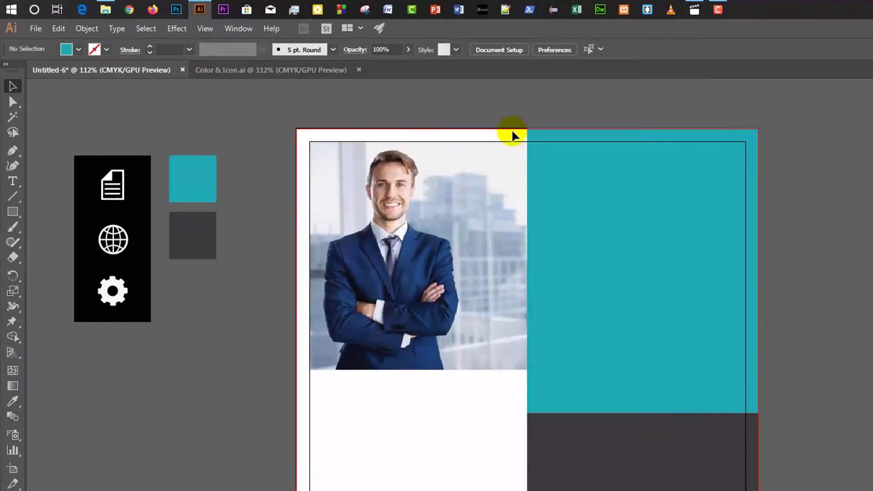
scroll(328, 245, down, 1)
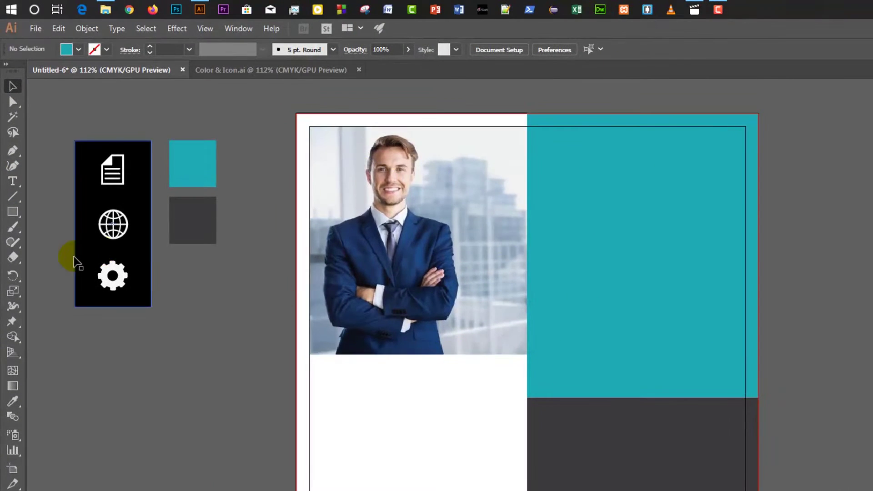
Type 'WE BUILD YOUR' in 32 pt at the top of the teal block.
click(14, 181)
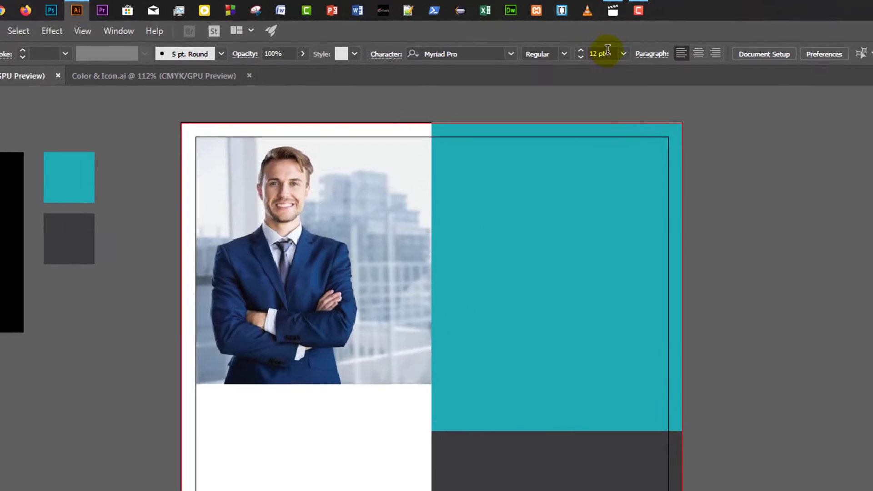
click(607, 49)
text(32)
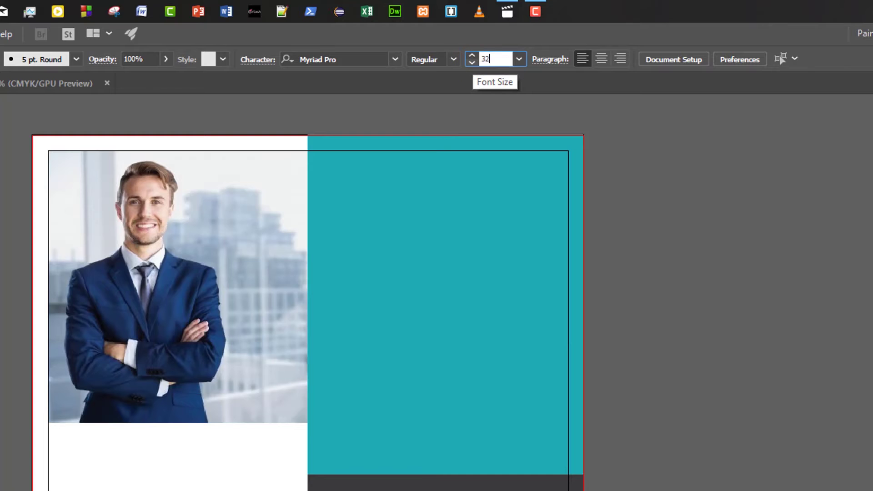
key(Return)
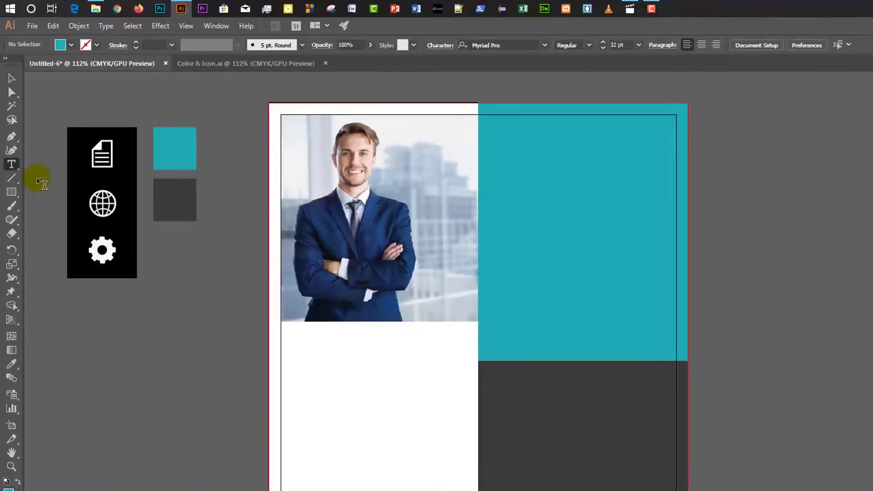
click(504, 155)
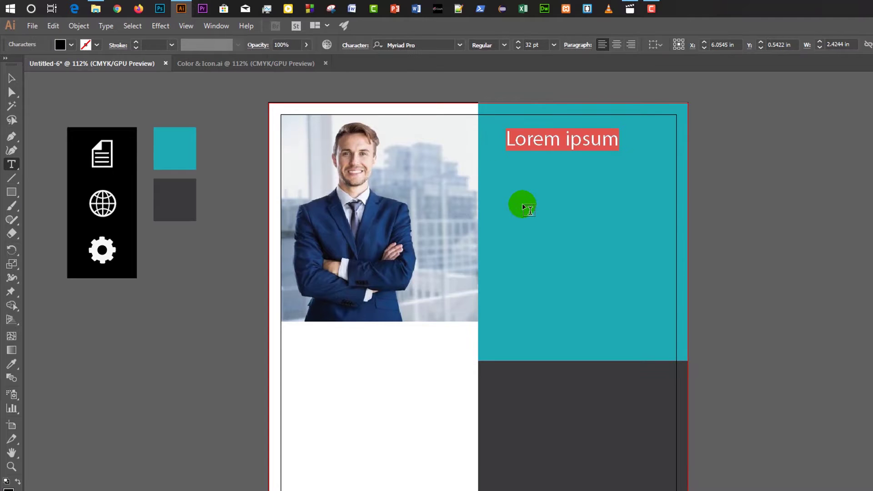
text(WE BUILD YOUR)
key(Escape)
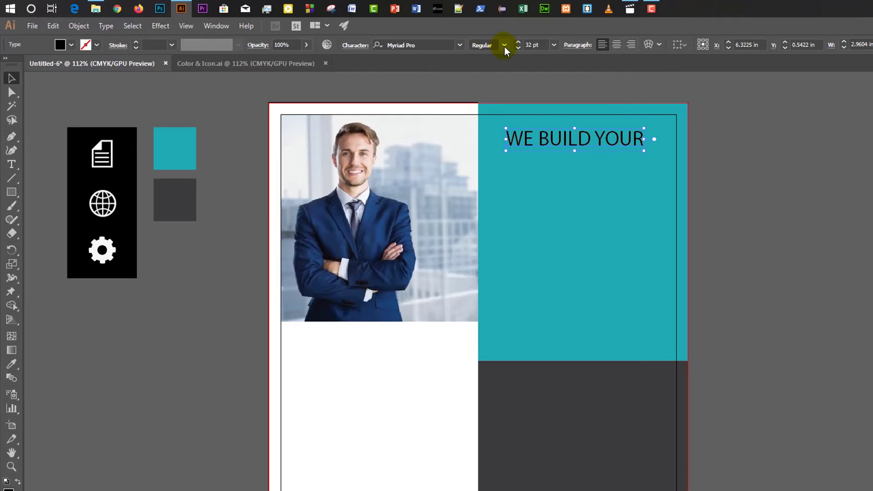
Make the heading Bold with a white fill.
click(504, 45)
click(493, 171)
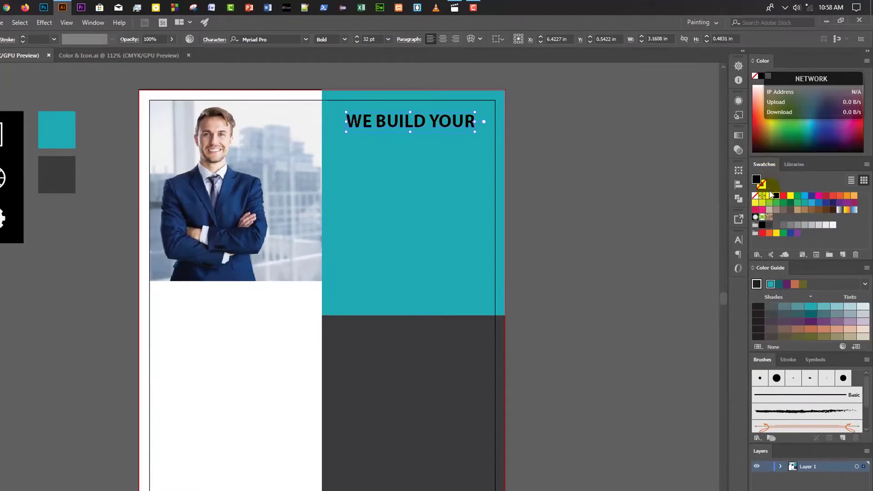
click(769, 196)
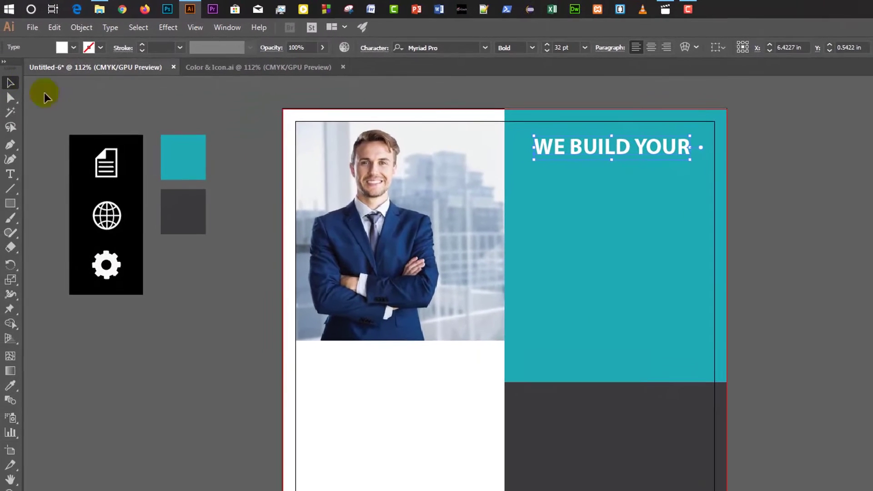
click(0, 96)
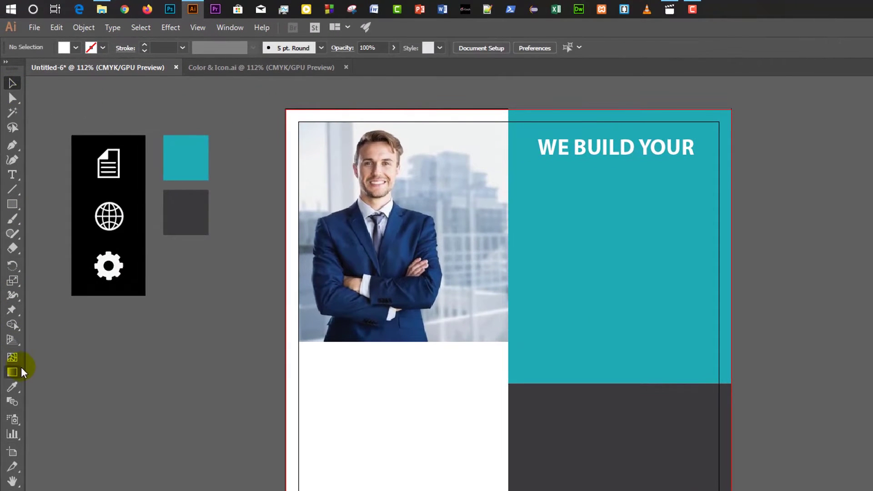
Set the Type tool's font size to 54 pt for the next text.
click(16, 178)
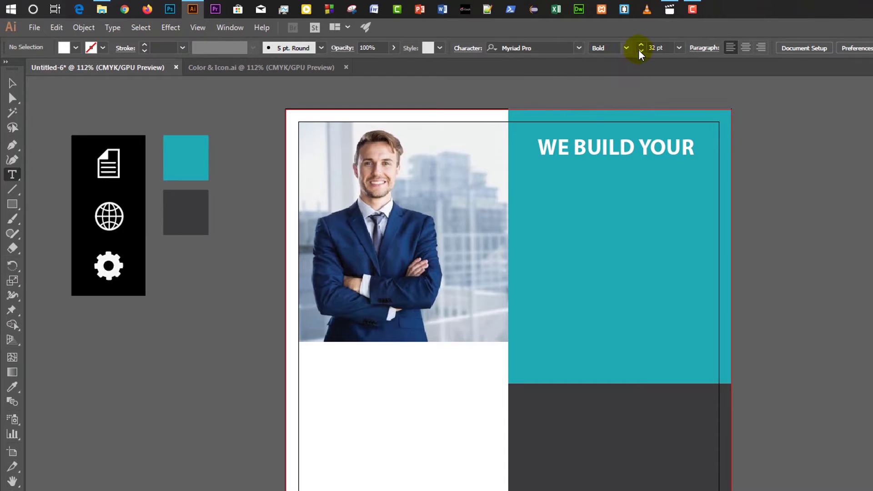
drag(666, 46, 646, 46)
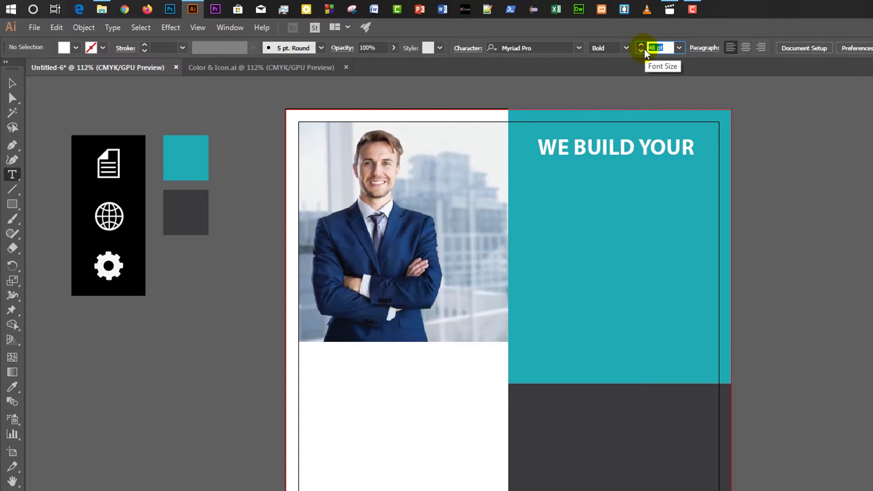
text(54)
key(Return)
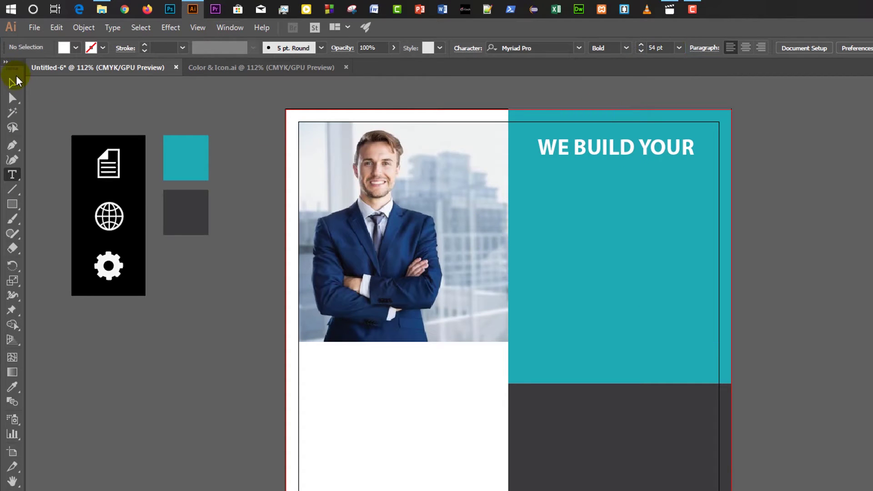
click(14, 80)
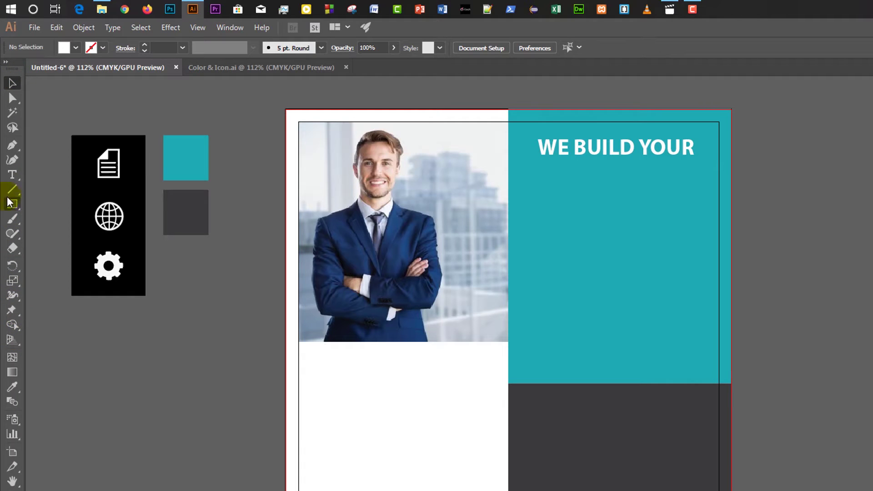
Add 'BUSINESS' and 'GROWTH' lines and align them under 'WE BUILD YOUR'.
click(13, 175)
click(554, 198)
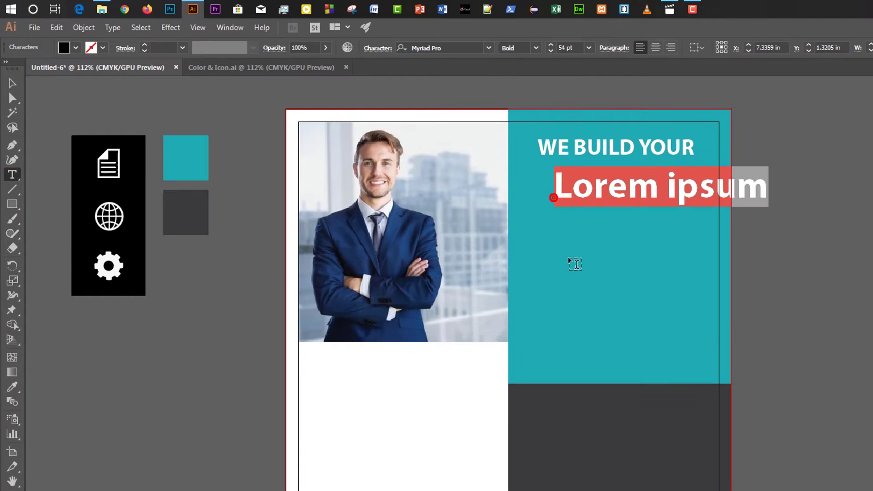
text(BUSIN)
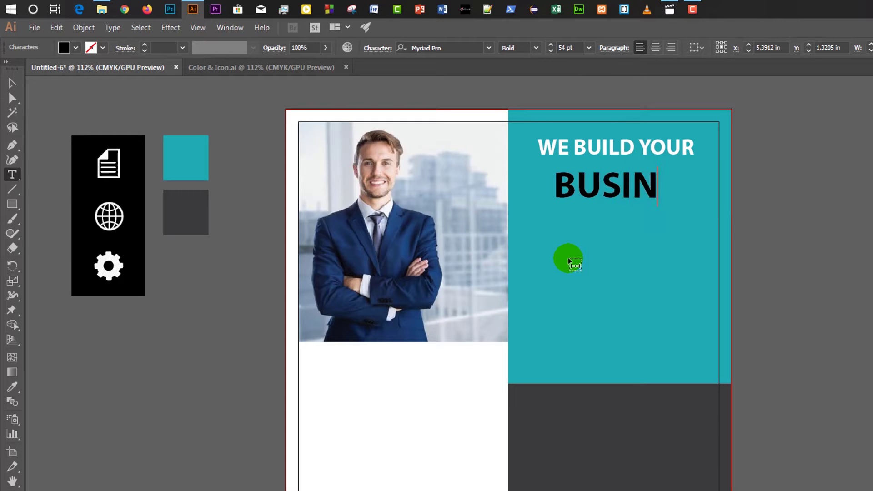
text(ESS)
click(564, 241)
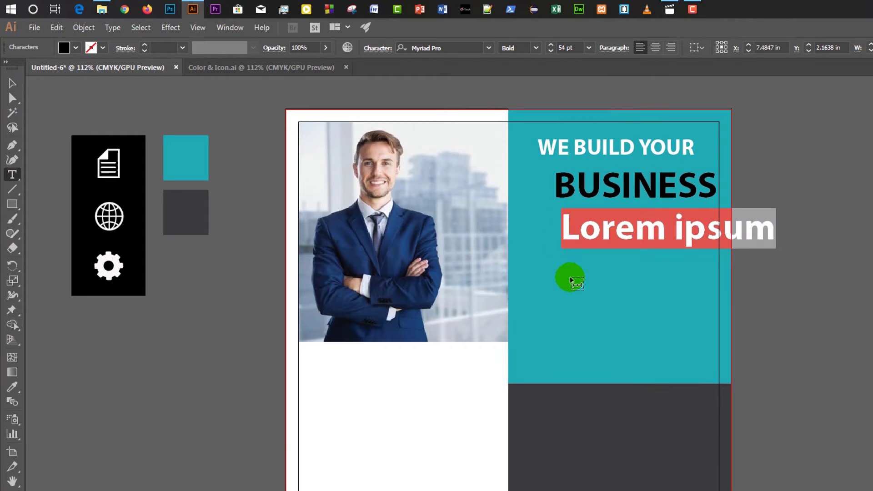
text(GROW)
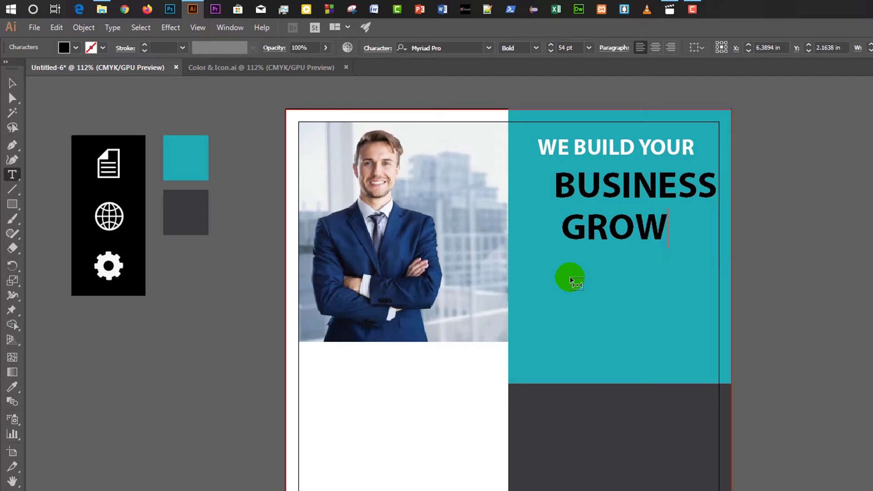
text(TH)
click(10, 84)
drag(636, 195, 643, 245)
drag(625, 149, 623, 177)
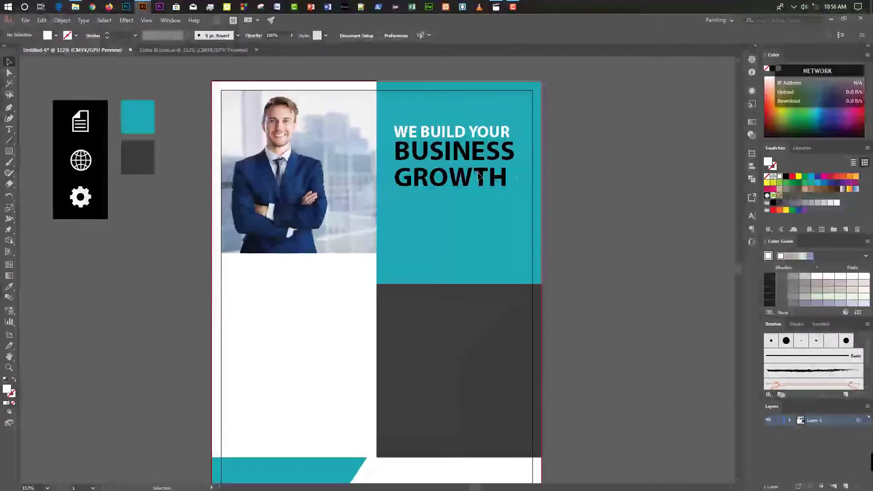
Fill BUSINESS and GROWTH white, then choose 36 pt as the type size.
click(480, 175)
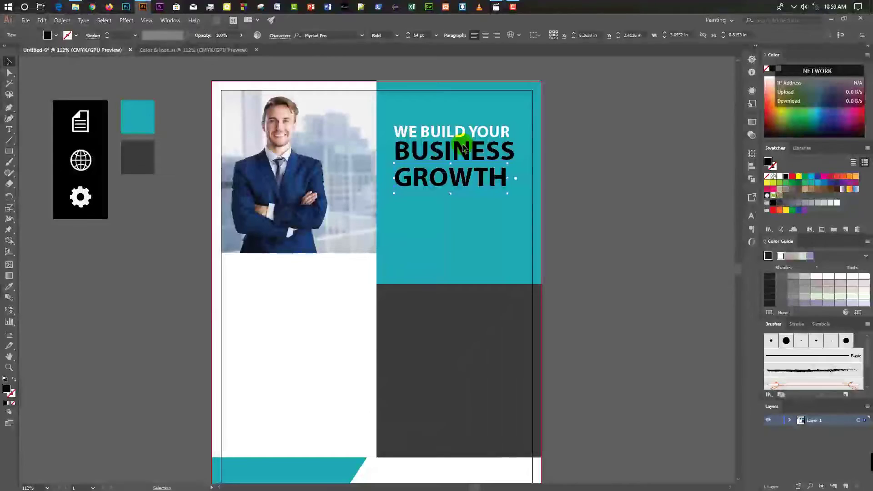
click(780, 177)
click(496, 151)
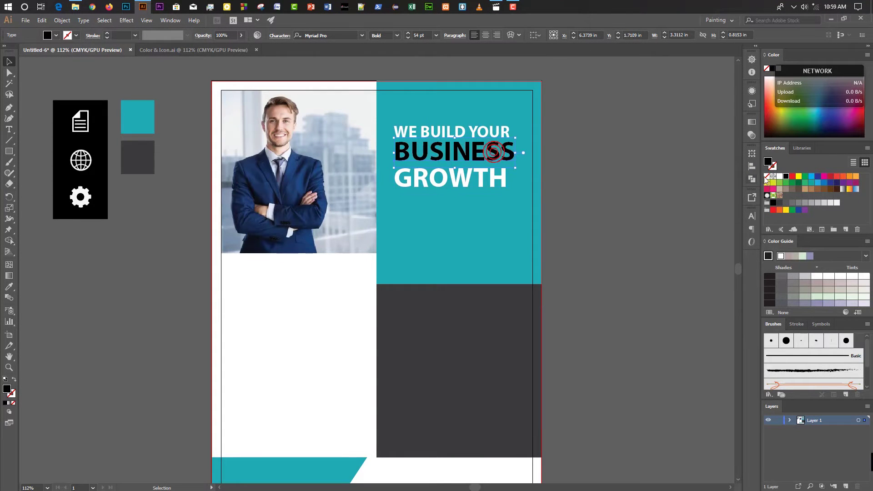
click(780, 178)
scroll(623, 199, down, 1)
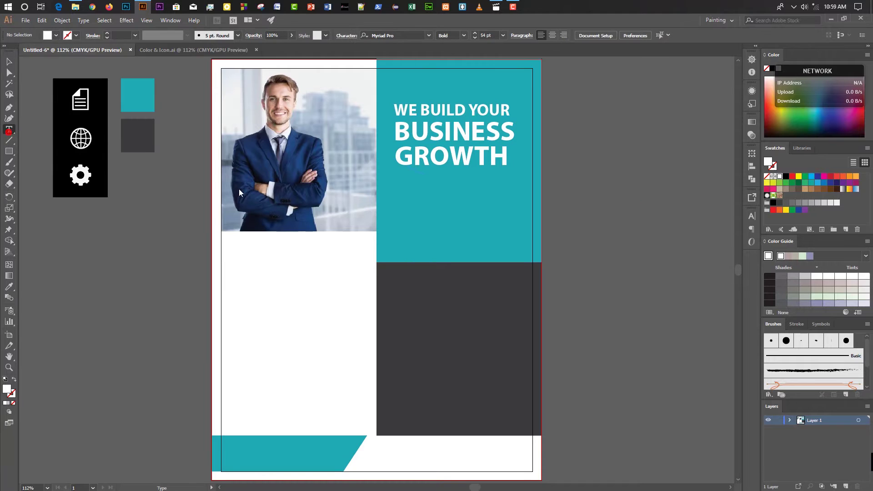
click(562, 202)
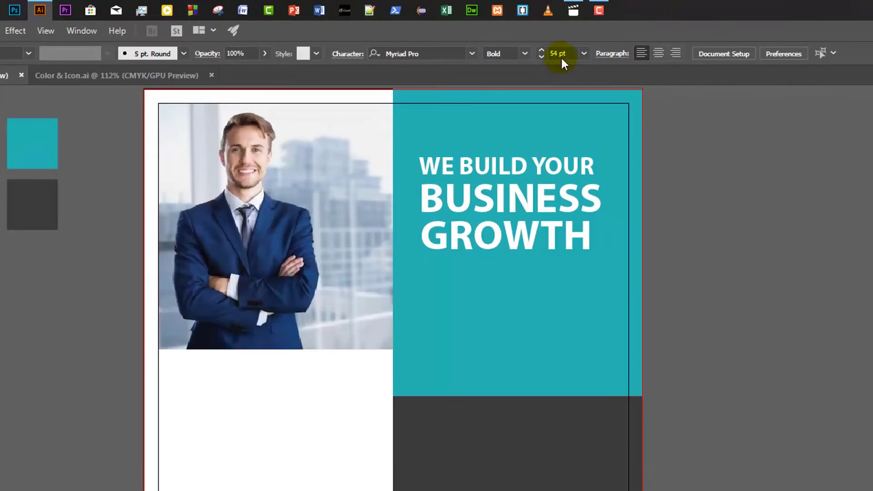
click(584, 54)
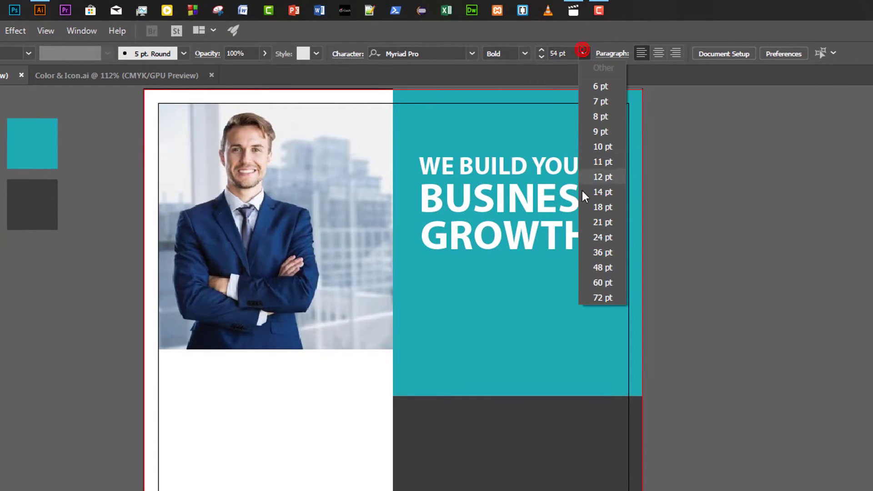
click(601, 256)
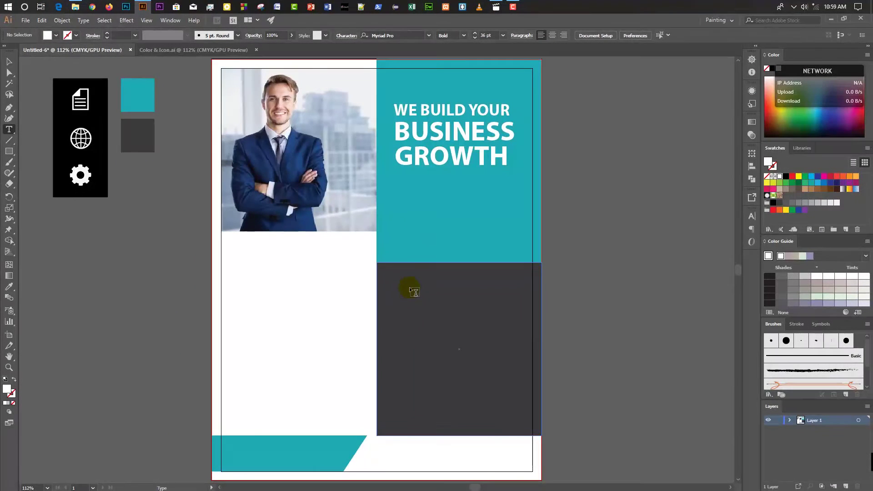
Type the title 'About Us' in the dark panel and fill it white.
click(410, 290)
text(About Us)
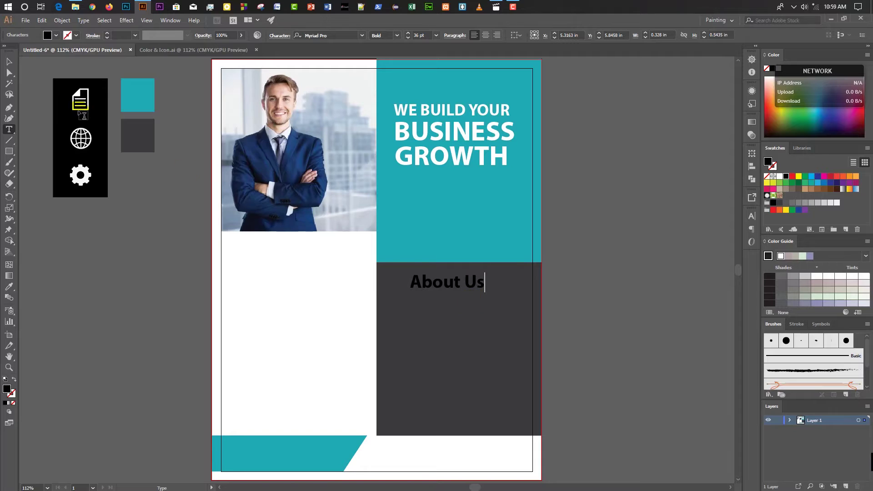
key(Escape)
click(779, 176)
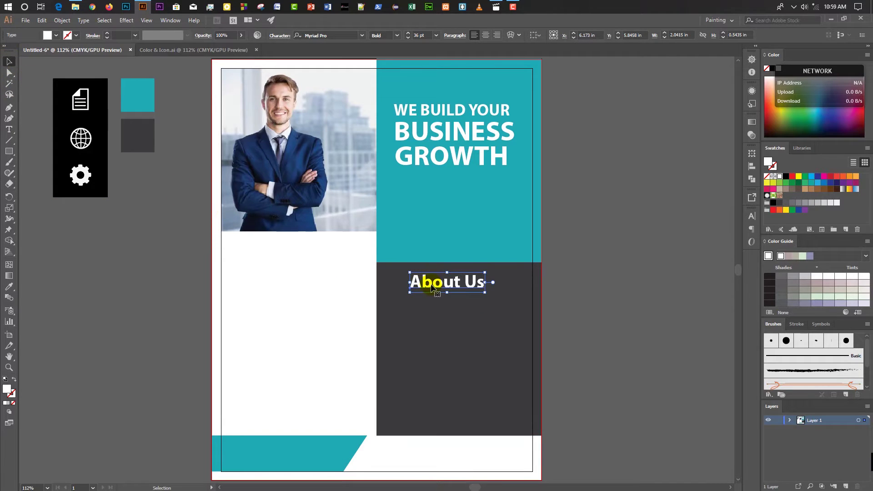
Alt-drag a copy of the title below it and begin retyping its text.
drag(428, 286, 430, 328)
double_click(430, 327)
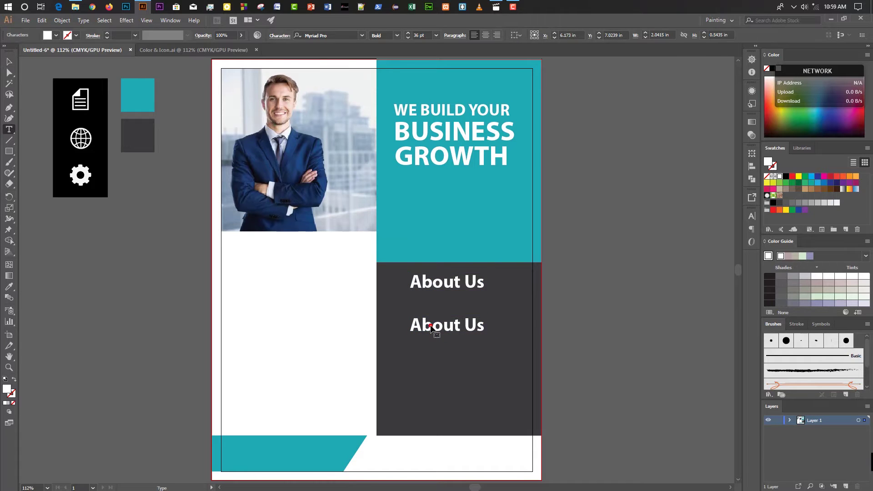
double_click(443, 325)
triple_click(443, 326)
text(OUT US)
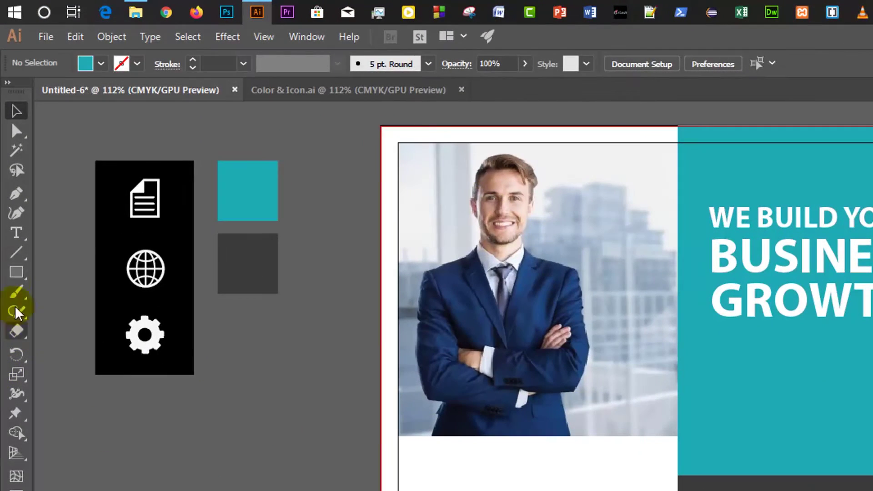
drag(15, 272, 55, 274)
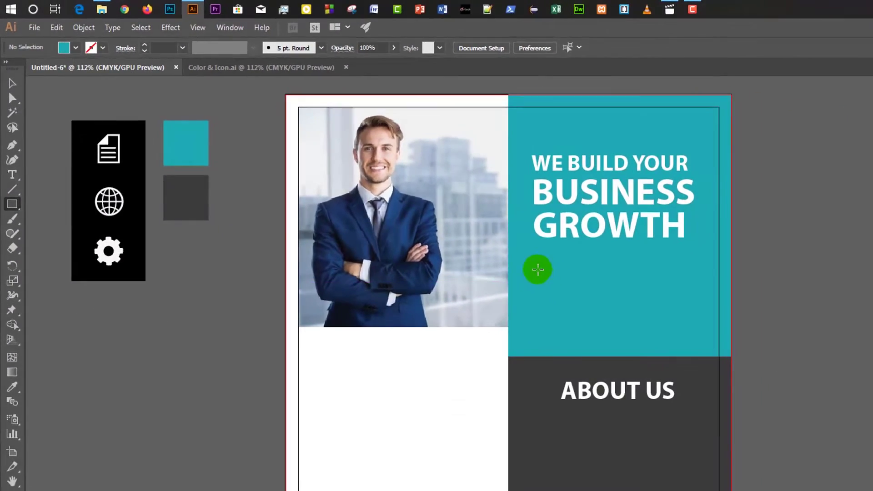
Draw a small rectangle under the headline and fill it white.
drag(537, 274, 618, 295)
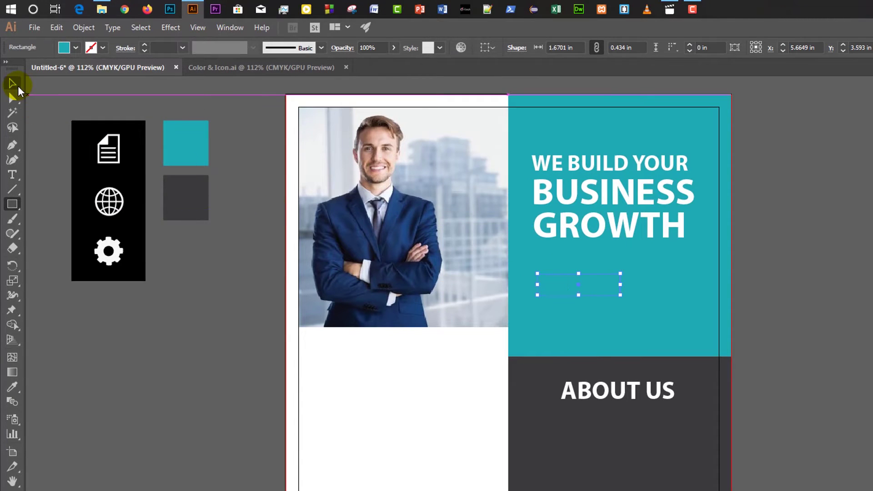
click(14, 84)
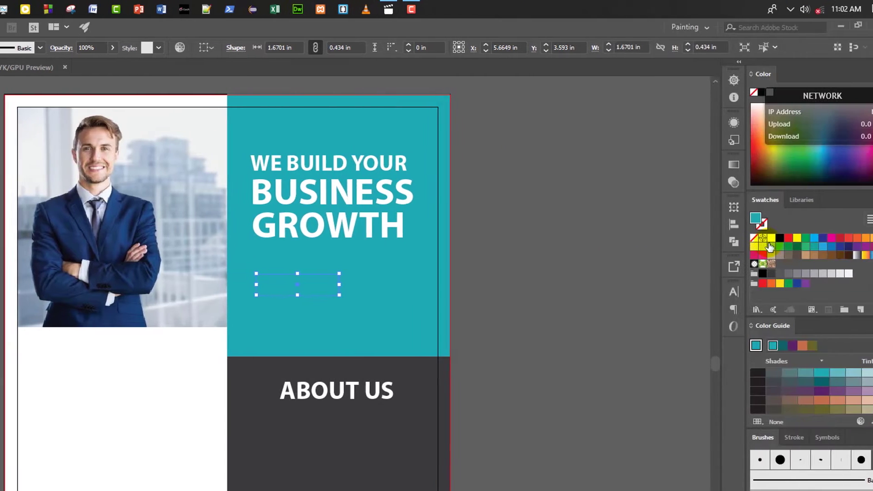
click(772, 238)
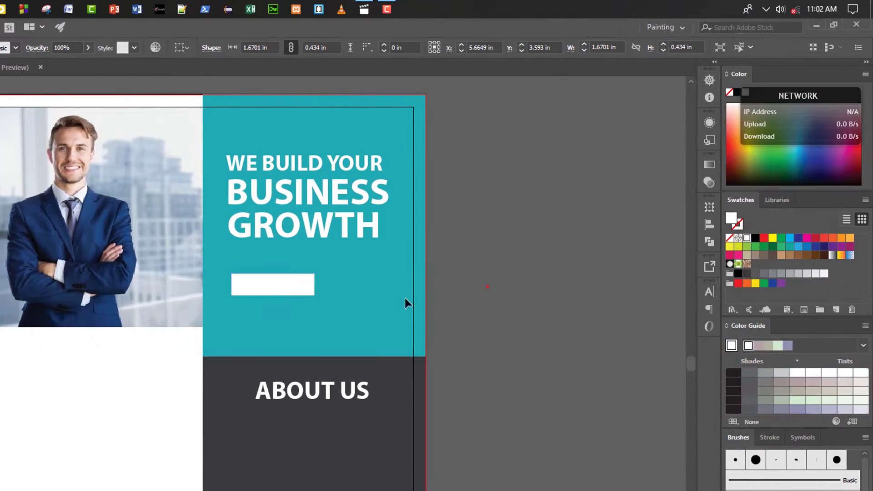
key(ctrl+shift+a)
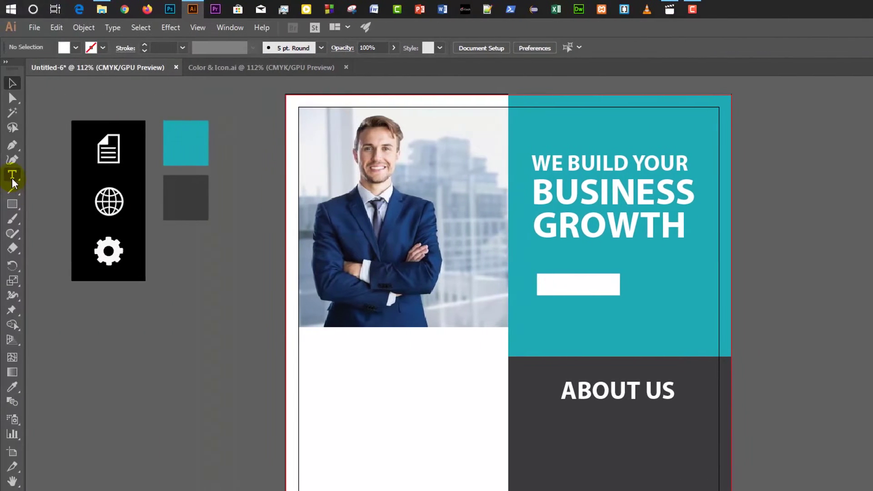
Set the type size to 18 pt for new text.
click(12, 176)
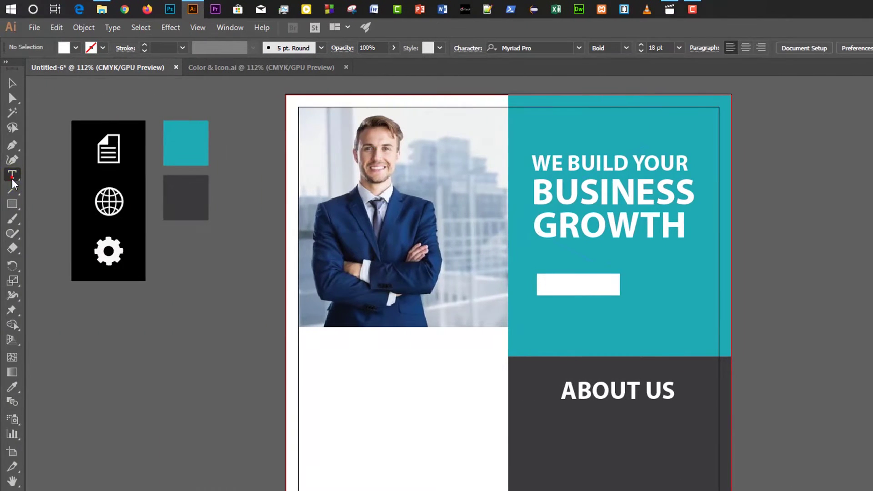
click(649, 48)
text(18)
key(Return)
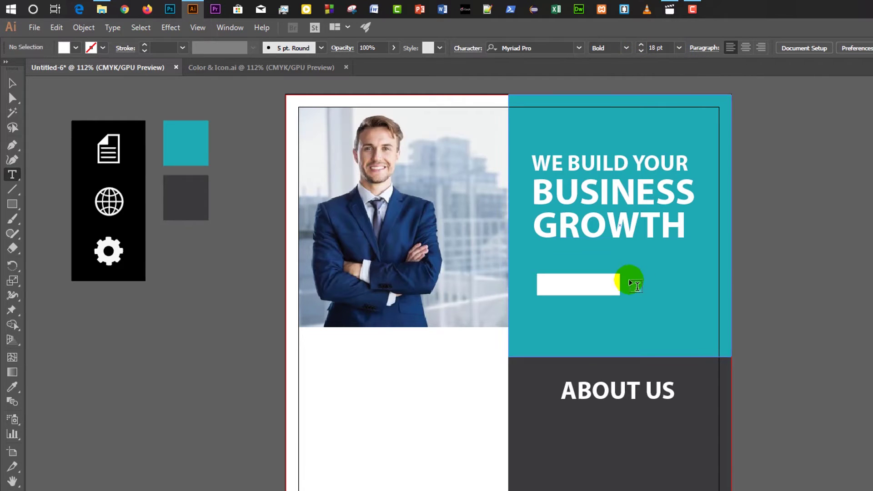
Type JOIN NOW and drag it onto the white button.
click(752, 242)
text(JOIN NOW)
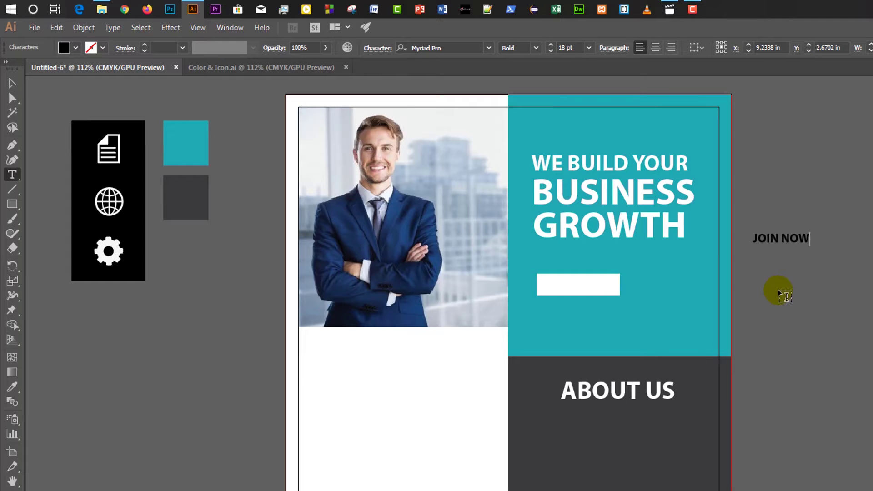
key(Escape)
drag(755, 242, 565, 288)
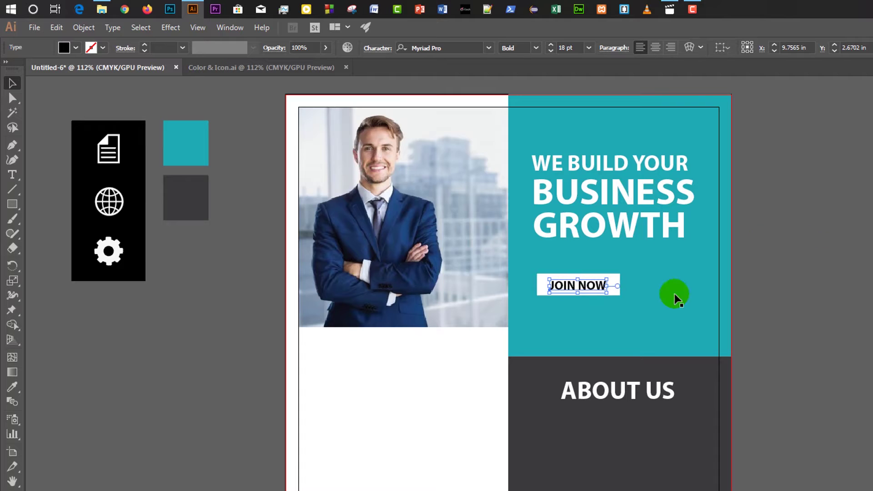
Move the JOIN NOW text and white button together up, closer to the headline.
click(594, 285)
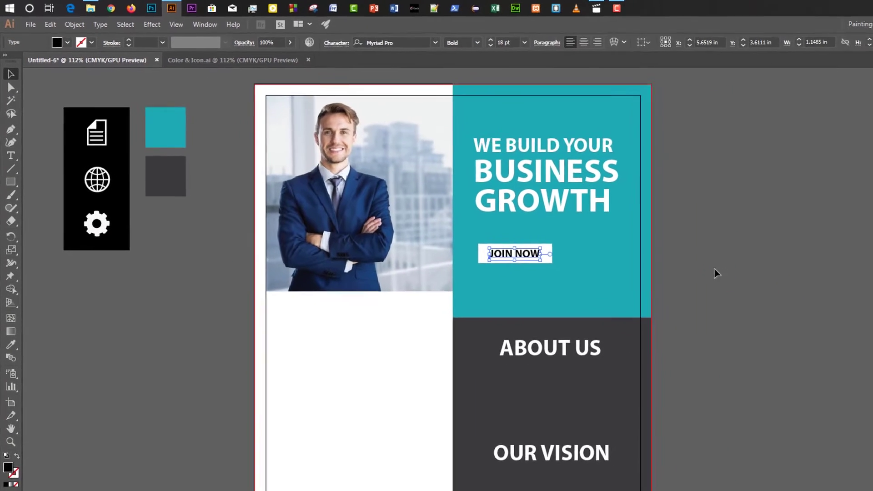
scroll(715, 273, down, 3)
shift+click(545, 173)
drag(546, 173, 545, 152)
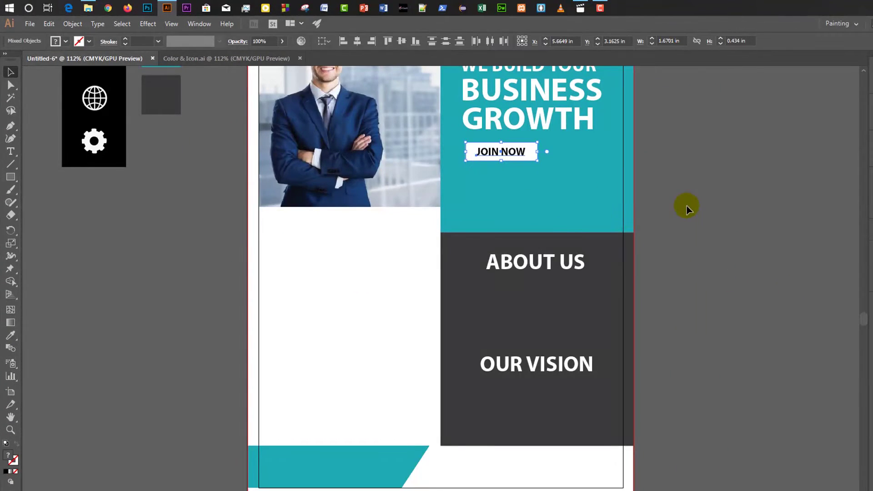
scroll(705, 211, up, 2)
scroll(687, 205, up, 1)
click(687, 207)
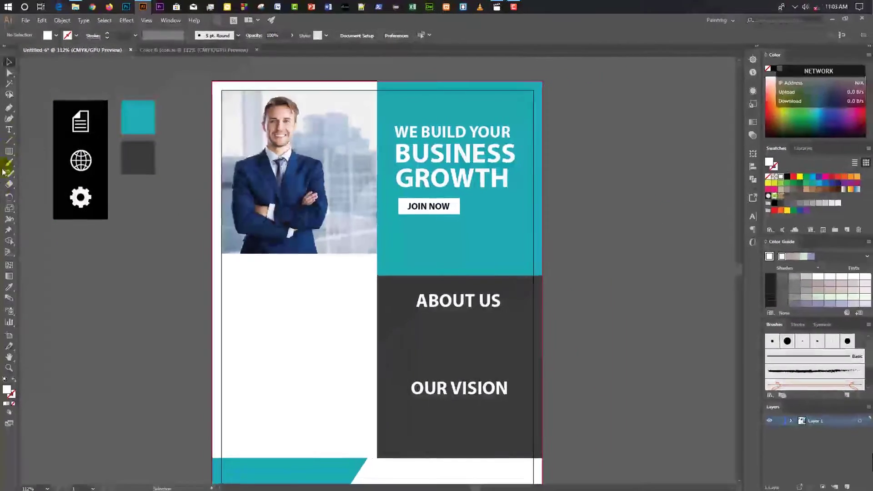
Keep the type size at 11 pt for the next text.
click(10, 130)
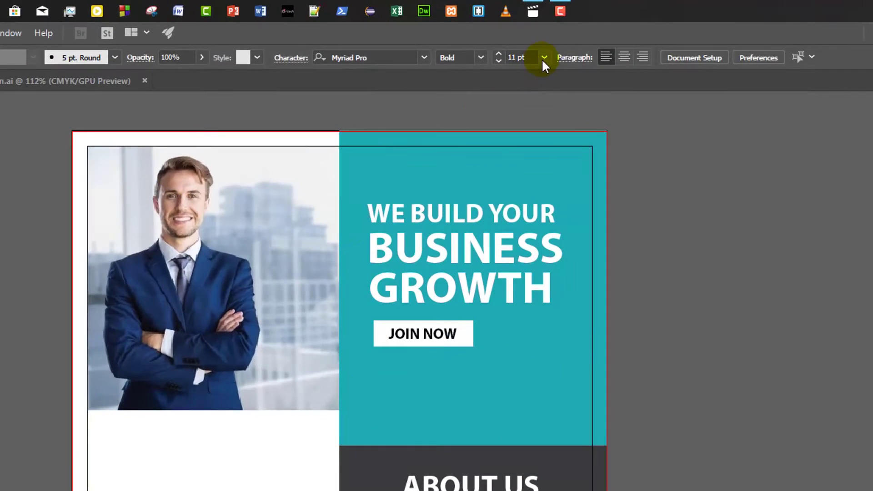
click(543, 57)
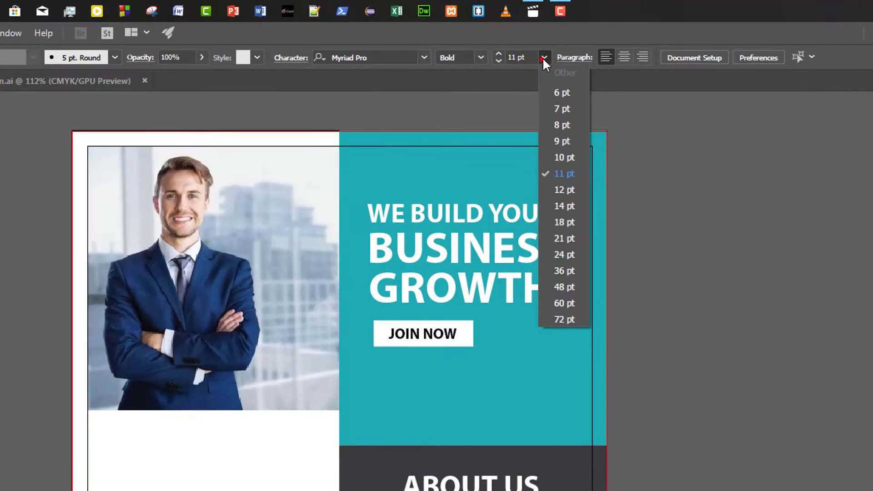
click(559, 174)
click(366, 362)
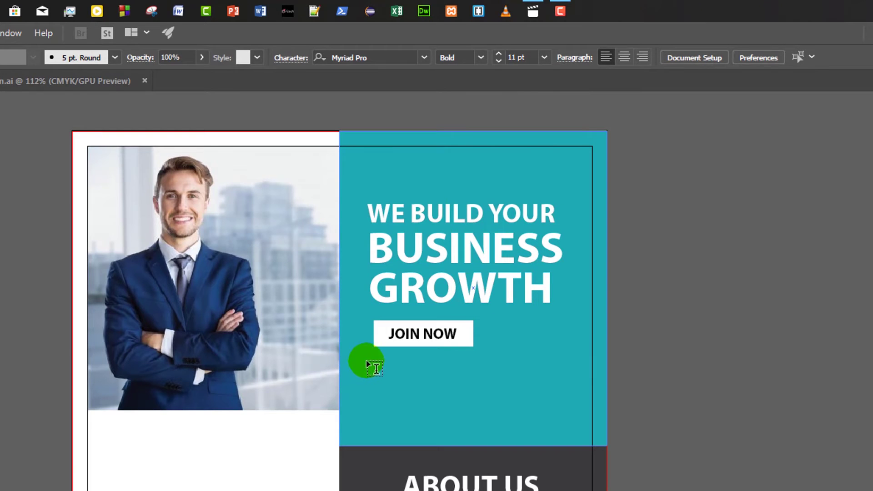
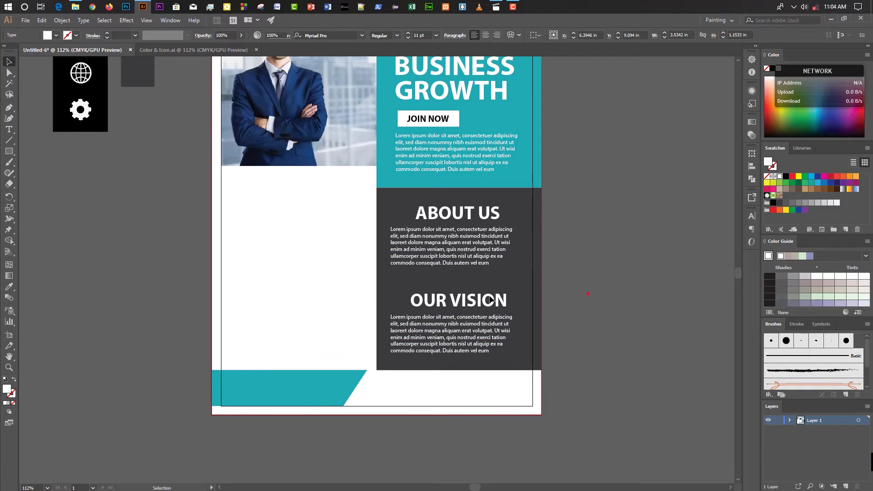
Nudge the OUR VISION heading up and widen the Our Vision and About Us paragraph frames.
click(468, 298)
key(Up)
key(Up)
key(Up)
key(Up)
key(Up)
key(Up)
key(Up)
click(579, 308)
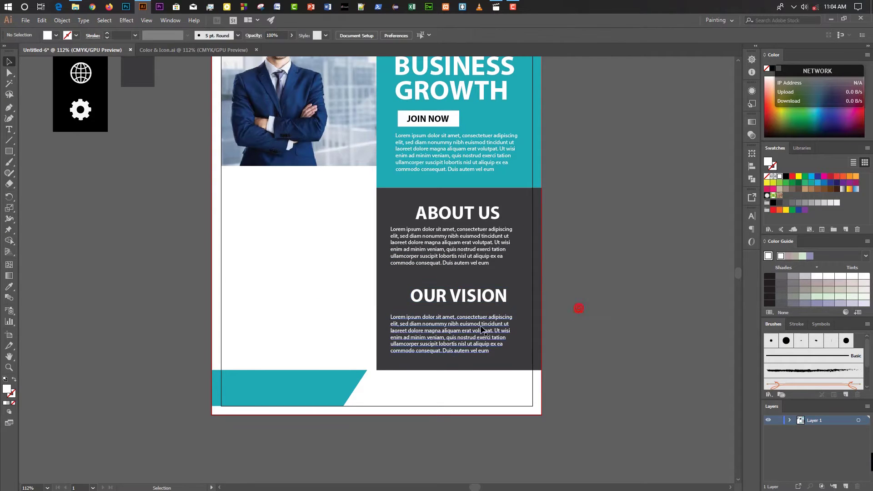
click(491, 331)
drag(524, 358, 524, 364)
click(510, 257)
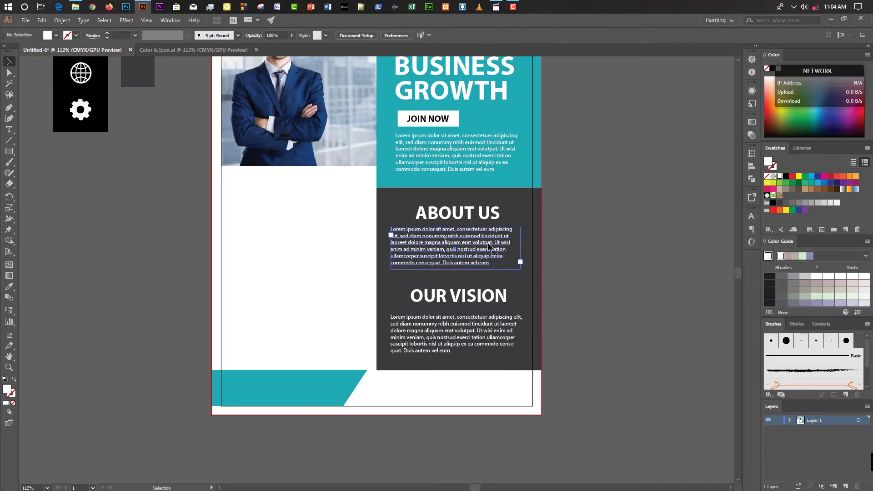
drag(514, 266, 525, 271)
click(582, 284)
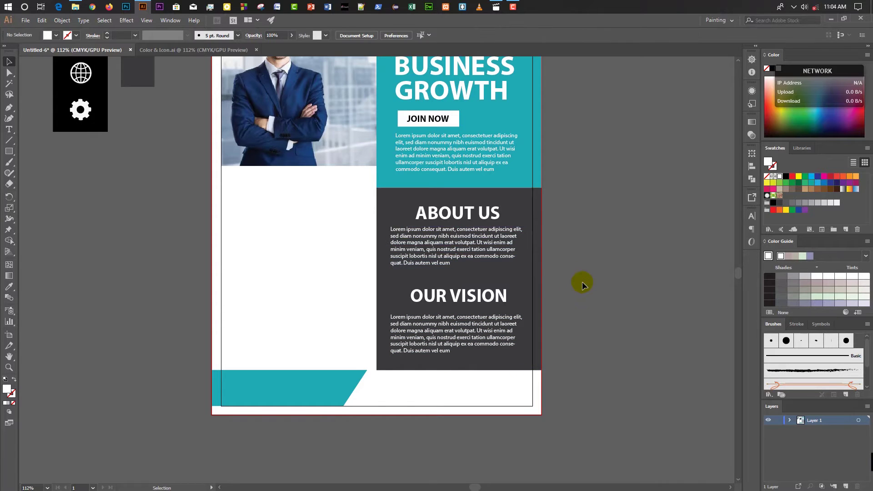
Type CONTACT US at 18 pt on the bottom teal strip.
scroll(581, 282, up, 1)
scroll(582, 286, down, 4)
key(t)
click(503, 35)
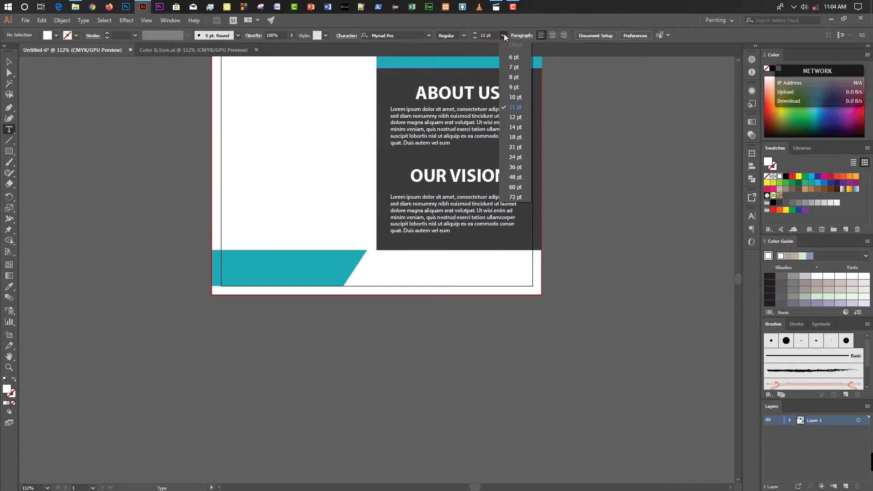
click(512, 137)
click(233, 260)
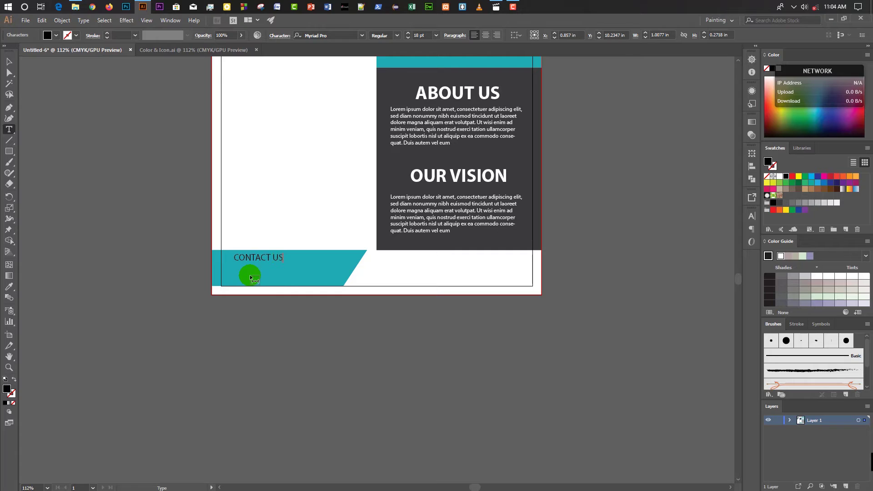
click(9, 62)
Make CONTACT US 27 pt Bold and white, nudged slightly down.
click(436, 35)
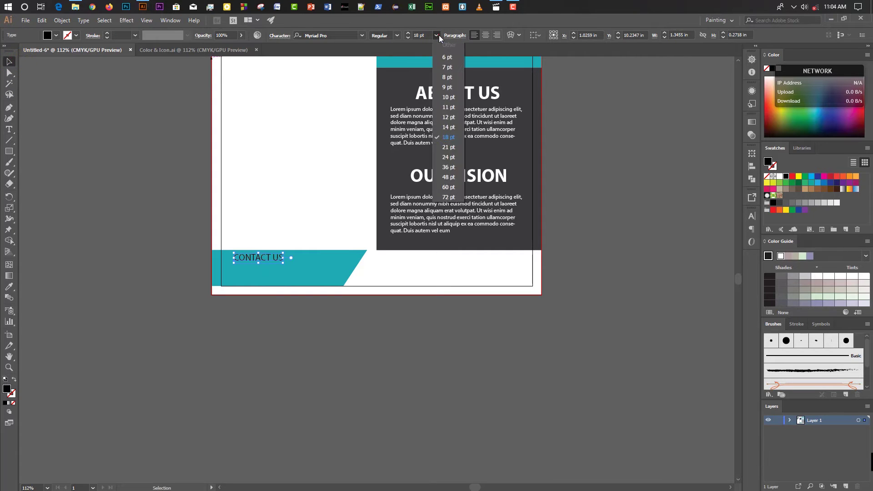
click(454, 157)
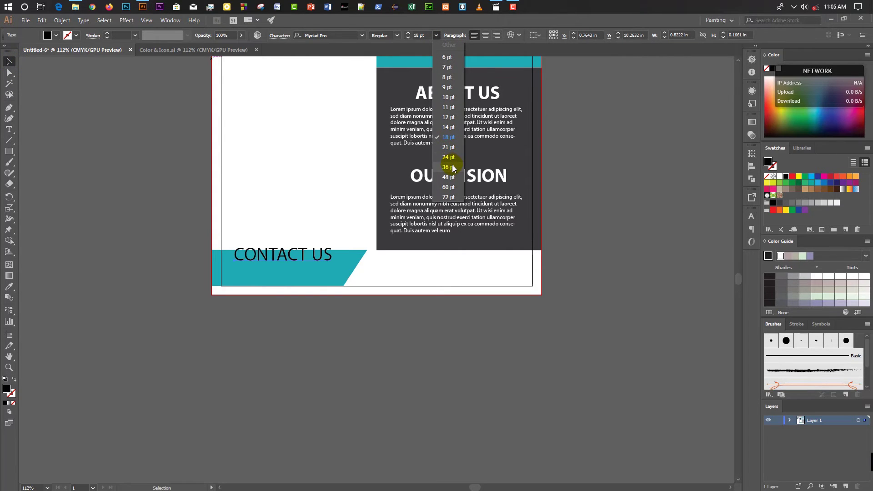
click(448, 157)
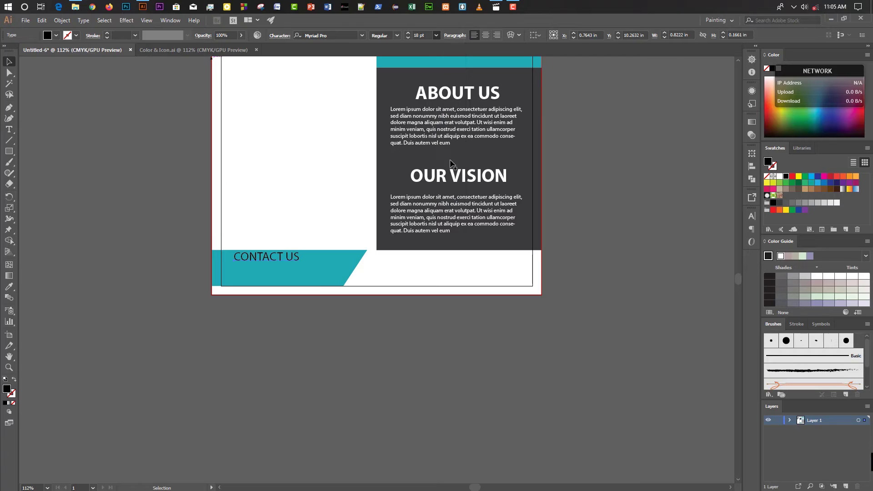
triple_click(408, 34)
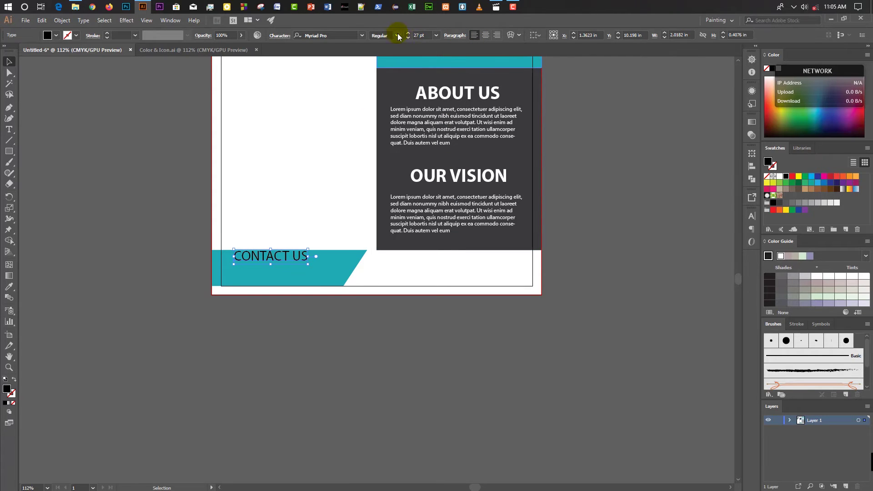
click(397, 35)
click(385, 165)
click(479, 242)
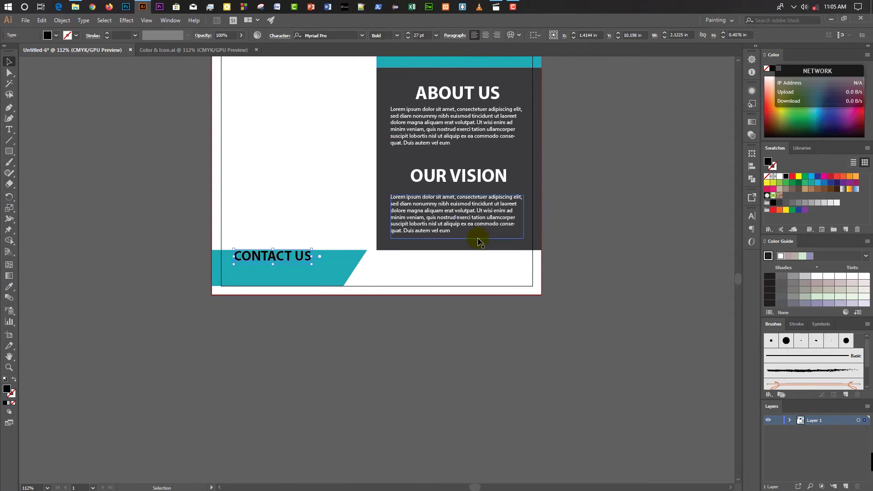
key(Down)
key(Down)
key(Down)
key(Down)
key(Down)
key(Down)
key(Down)
key(Down)
key(Down)
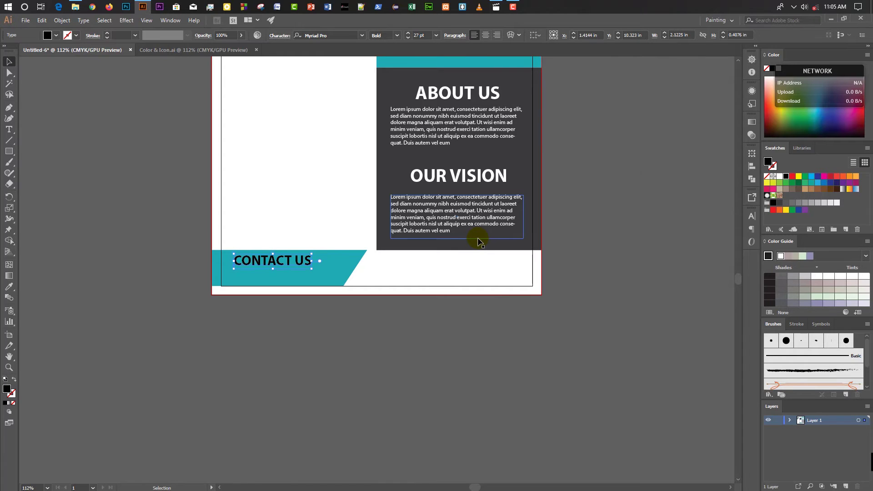
click(780, 176)
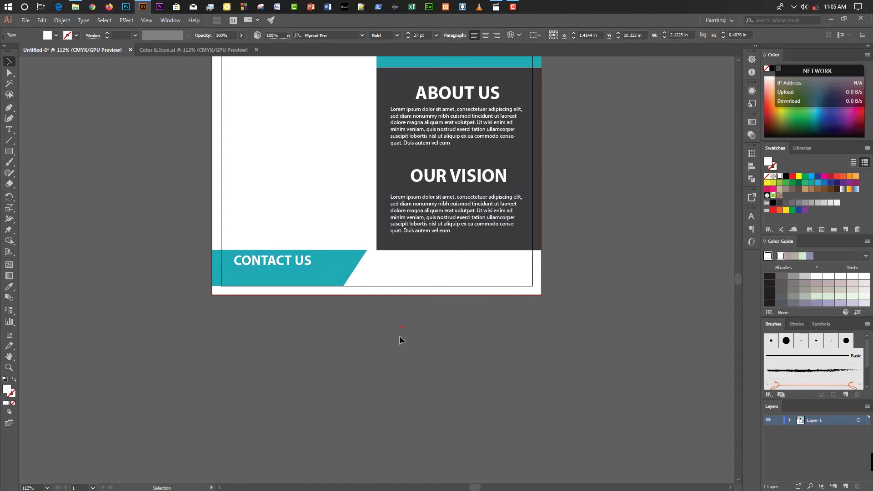
click(105, 226)
Type a placeholder phone number and move it beneath CONTACT US on the teal strip.
key(t)
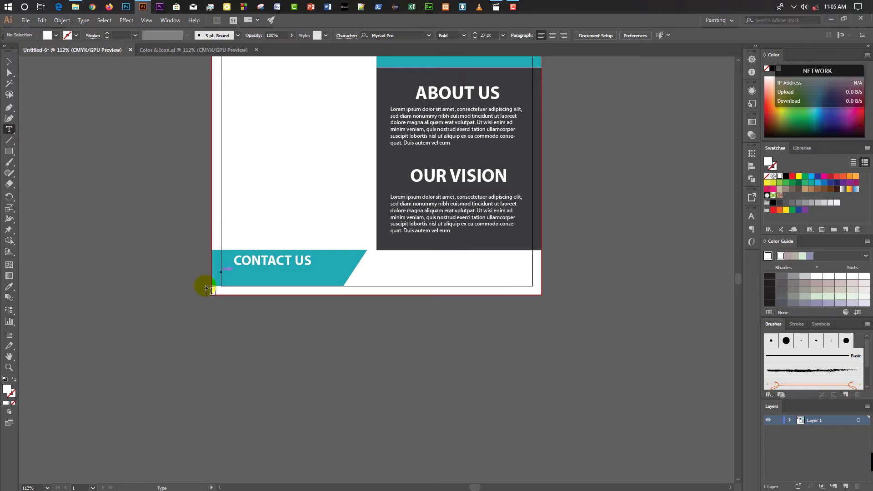
click(209, 288)
text(+123-456789)
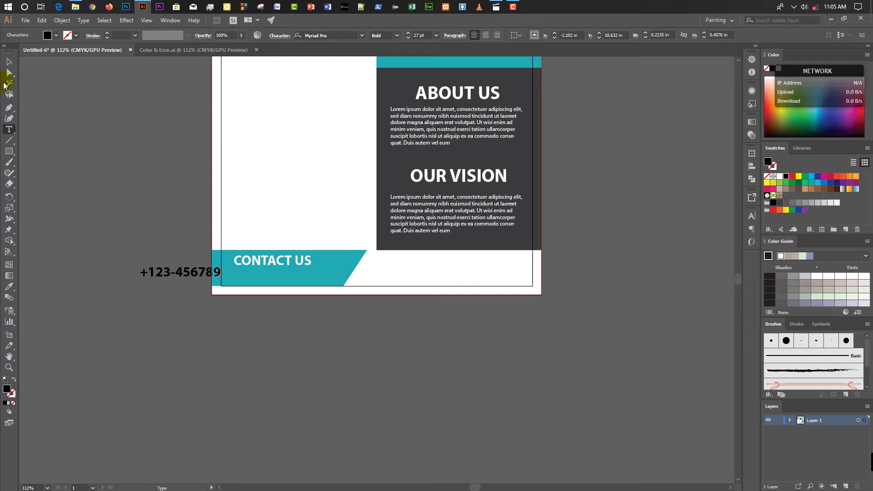
key(Escape)
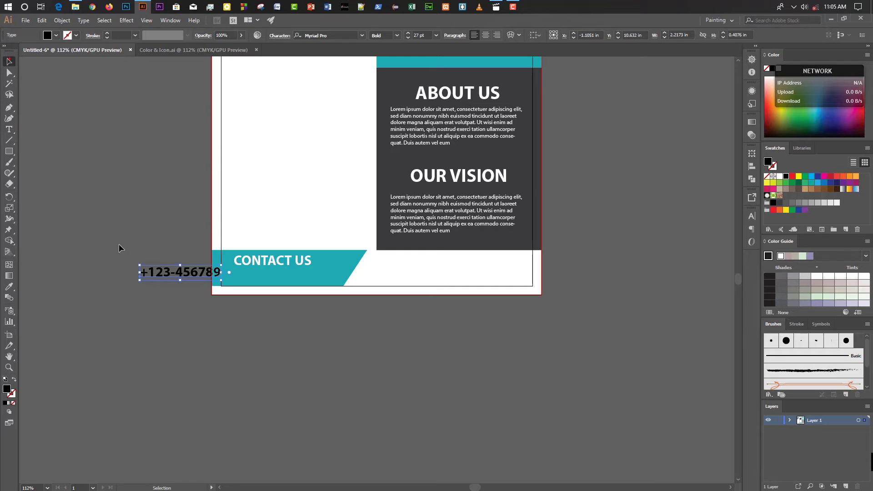
drag(160, 273, 248, 277)
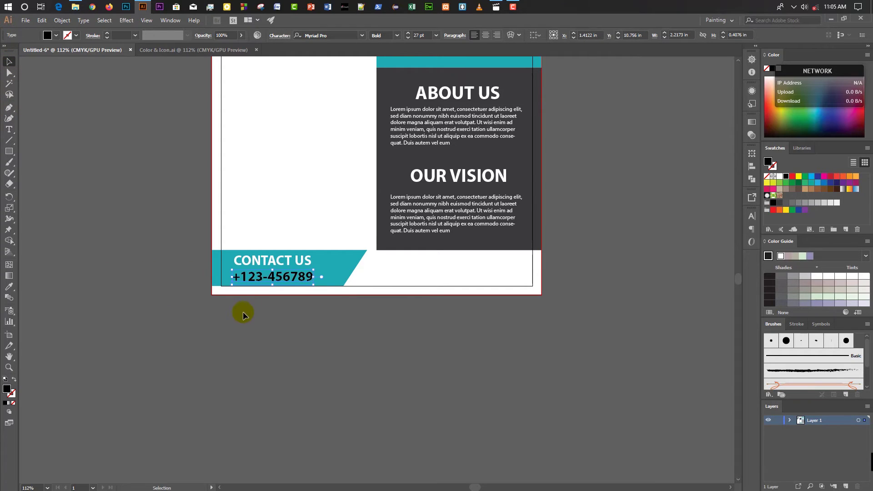
key(Right)
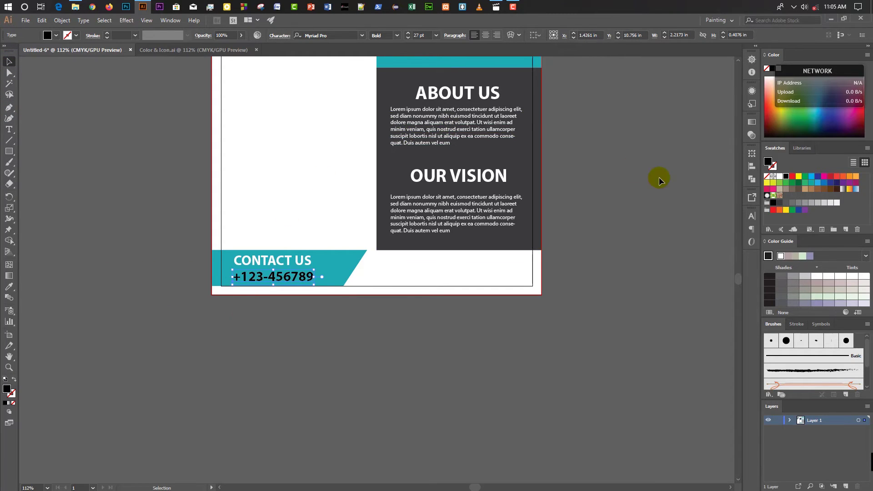
Make the phone number white and enlarge it to 33 pt.
click(780, 177)
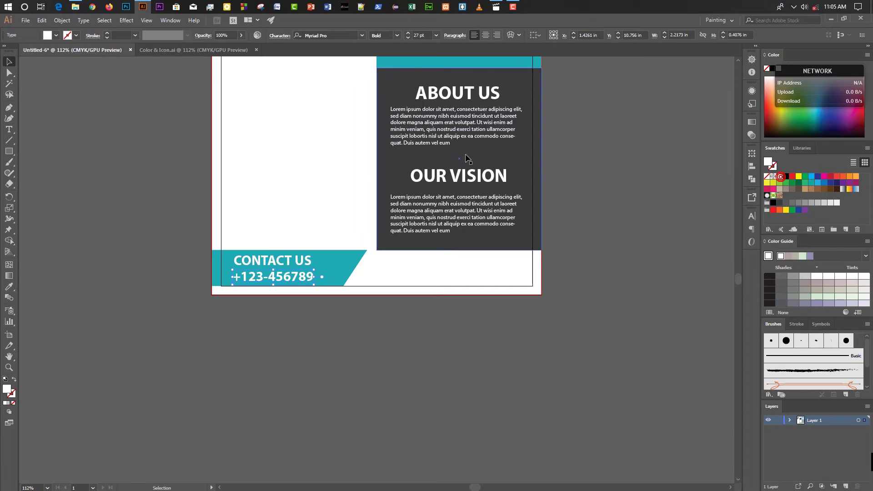
click(409, 33)
click(409, 33)
click(409, 33)
click(409, 33)
click(409, 33)
click(409, 33)
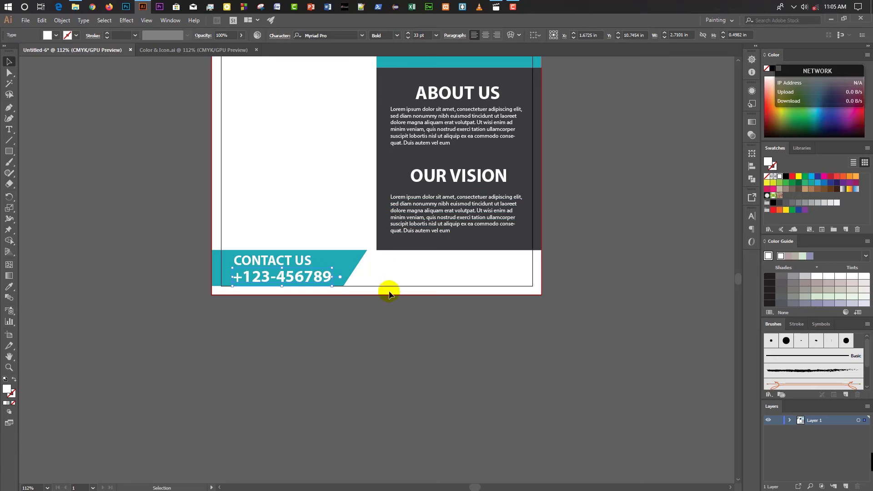
click(375, 337)
scroll(375, 338, up, 3)
scroll(375, 338, up, 2)
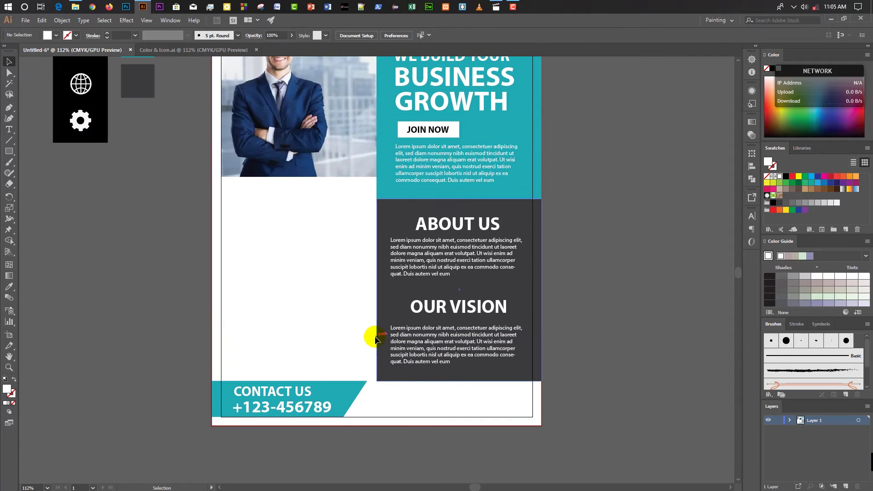
Type WE ARE, PROFESSIONAL and IN OUR SERVICE as three stacked text lines on the pasteboard.
scroll(243, 287, up, 1)
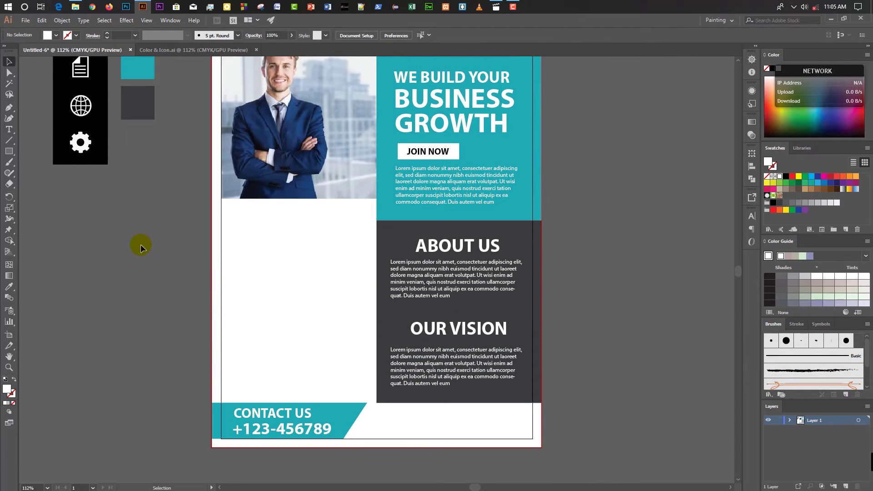
key(t)
click(84, 234)
text(WE ARE)
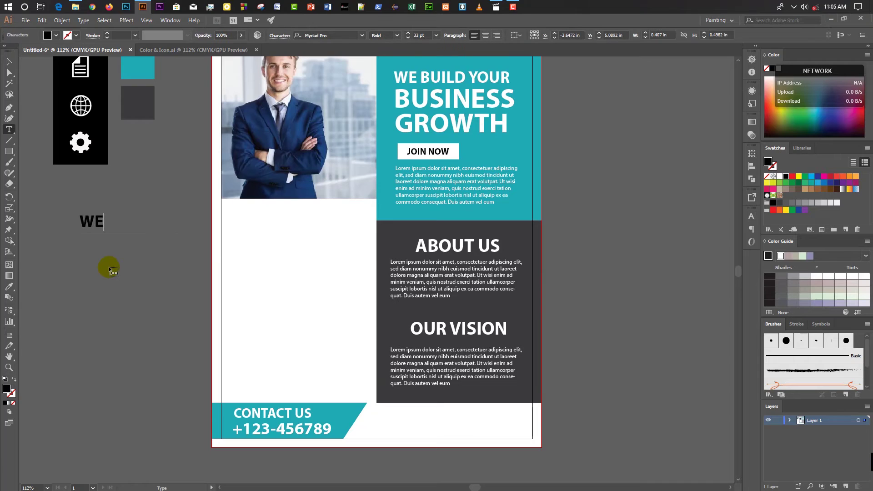
click(81, 253)
text(PRO)
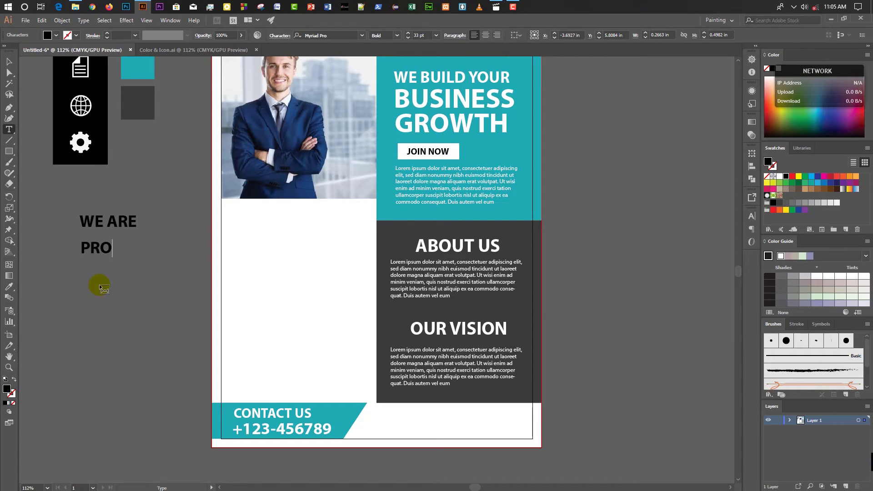
text(FESSIONAL)
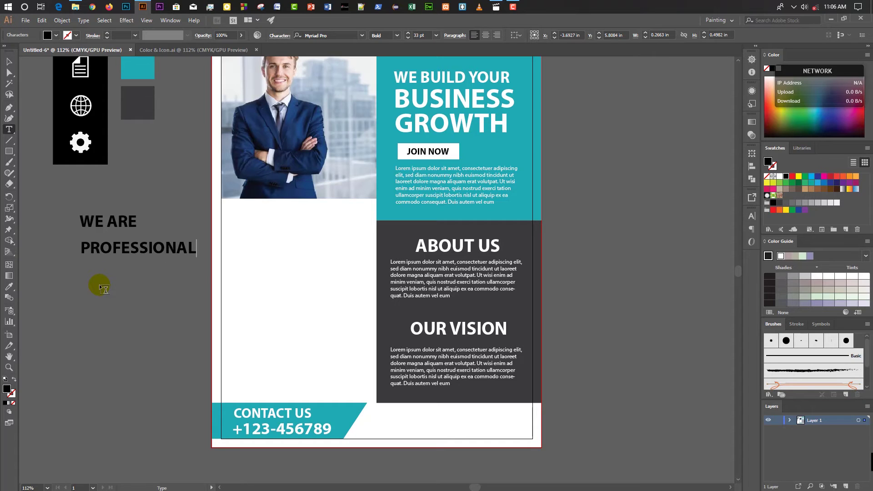
click(77, 275)
text(IN OUR SER)
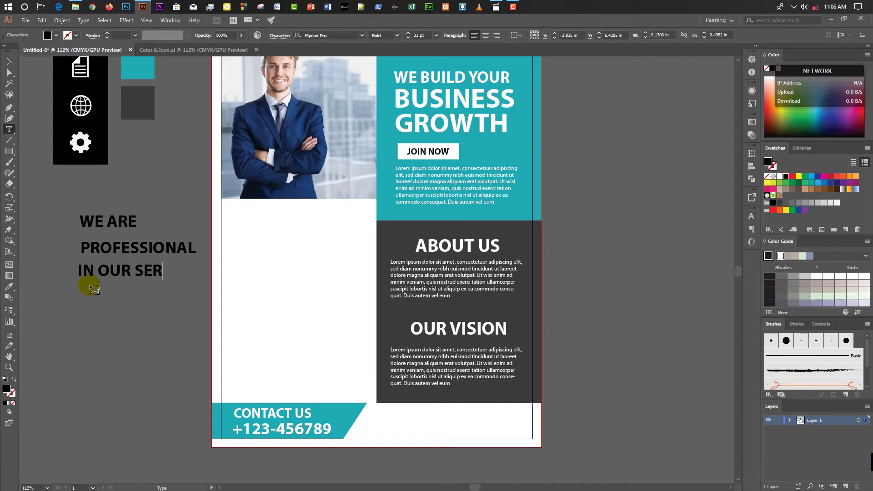
text(VICE)
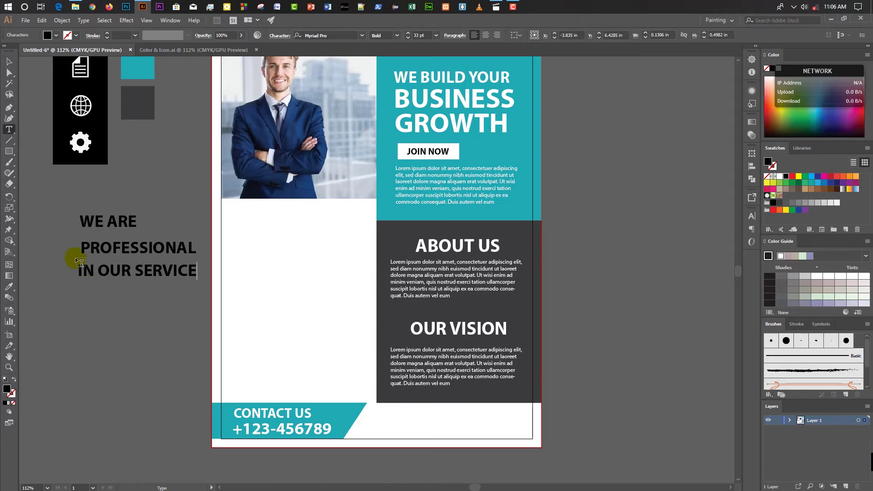
Align the three heading lines, set them to 36 pt and move them below the photo.
click(9, 61)
click(58, 238)
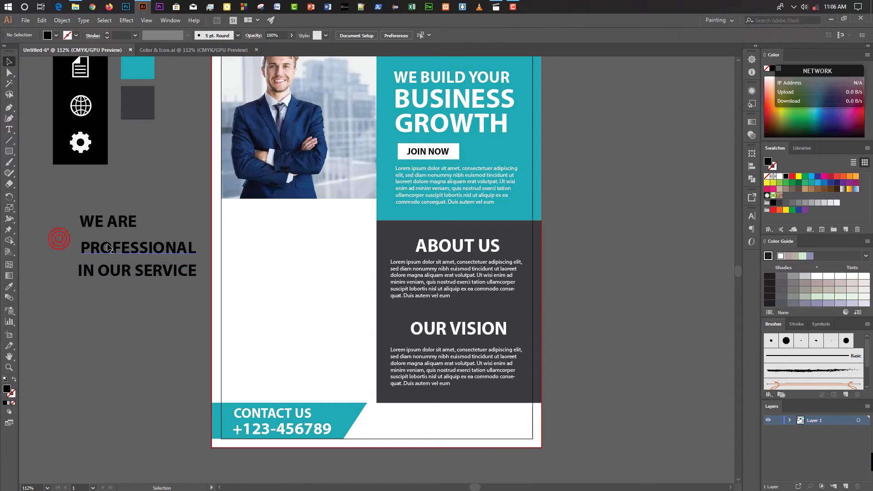
drag(108, 247, 106, 242)
drag(111, 275, 110, 268)
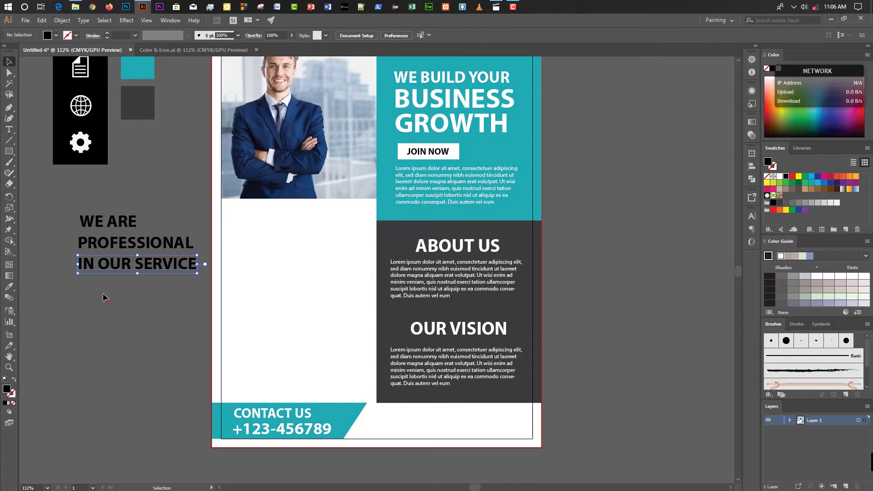
drag(58, 210, 178, 275)
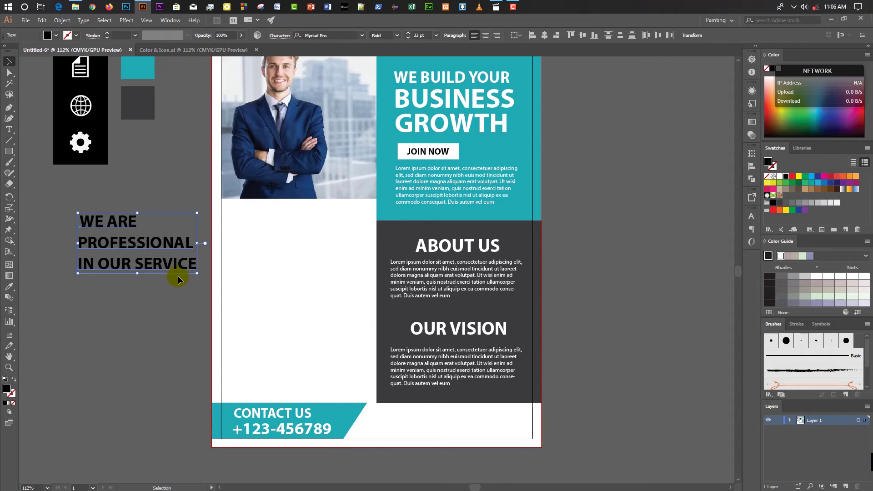
click(436, 38)
click(448, 170)
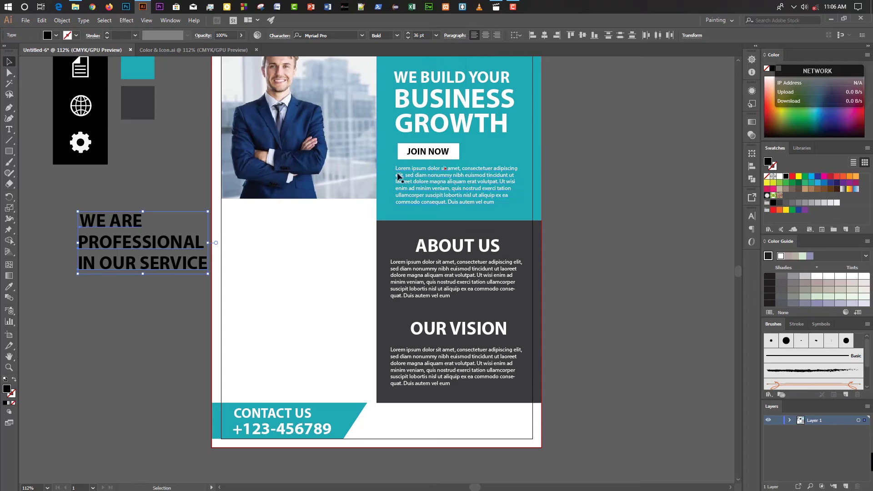
drag(198, 240, 347, 234)
Color WE ARE and PROFESSIONAL with the header's teal using the Eyedropper.
click(189, 242)
click(259, 224)
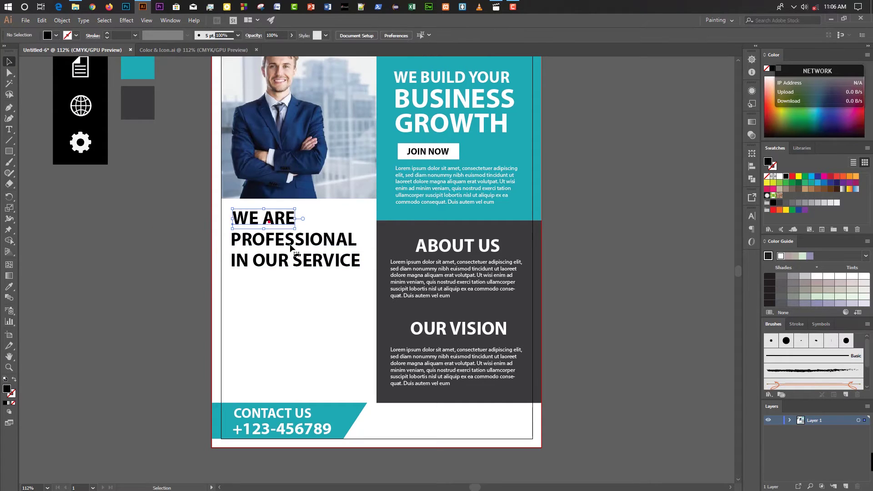
shift+click(290, 246)
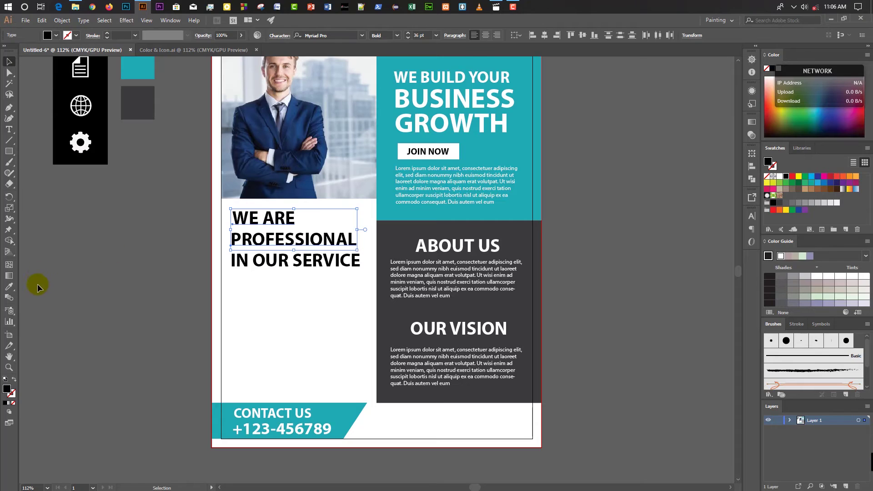
click(9, 286)
click(496, 138)
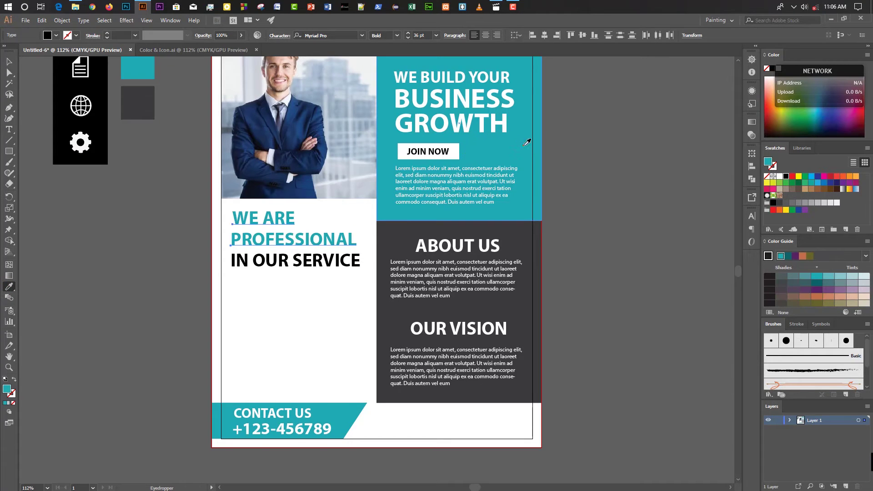
Draw a teal circle below the IN OUR SERVICE heading with the Ellipse Tool.
click(9, 62)
click(101, 213)
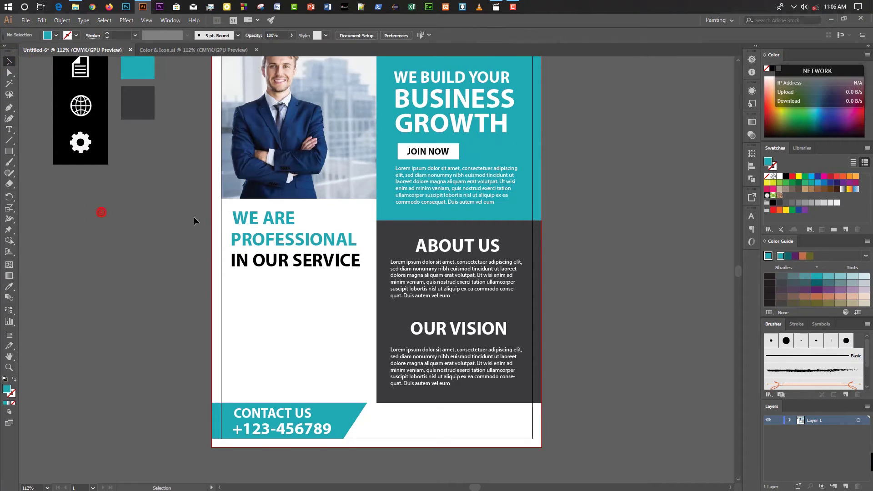
scroll(126, 222, up, 2)
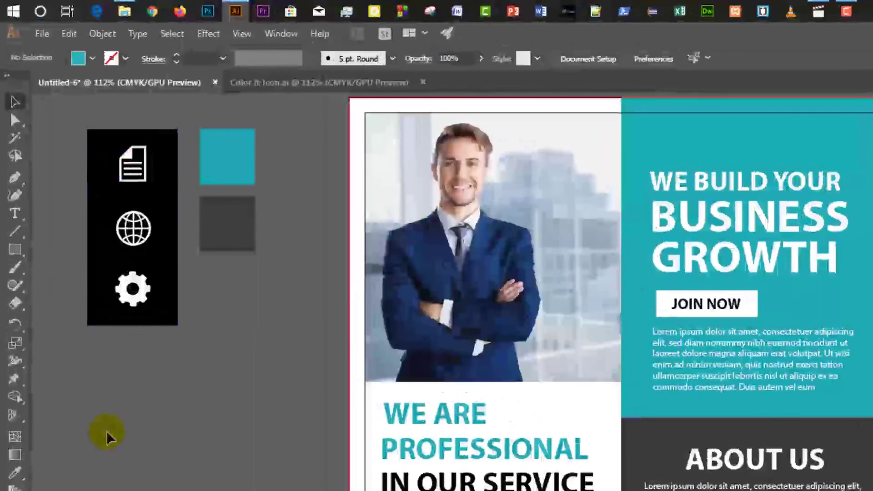
click(65, 262)
drag(15, 249, 78, 284)
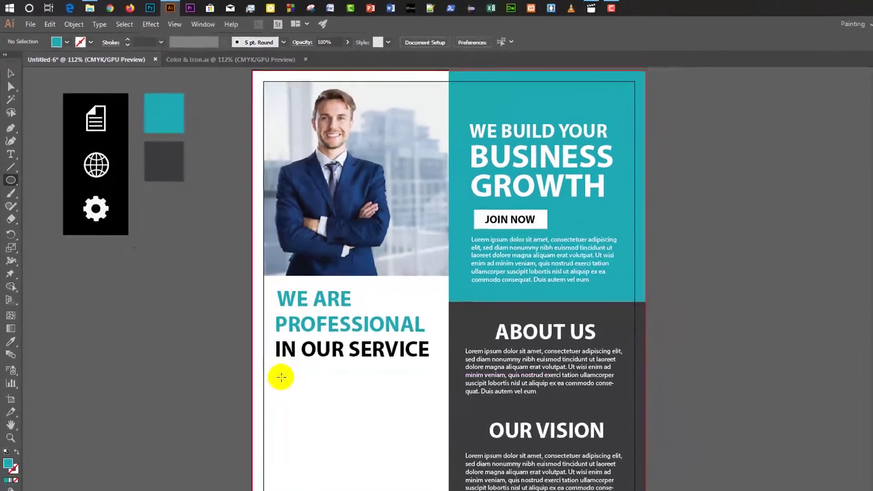
drag(369, 490, 386, 490)
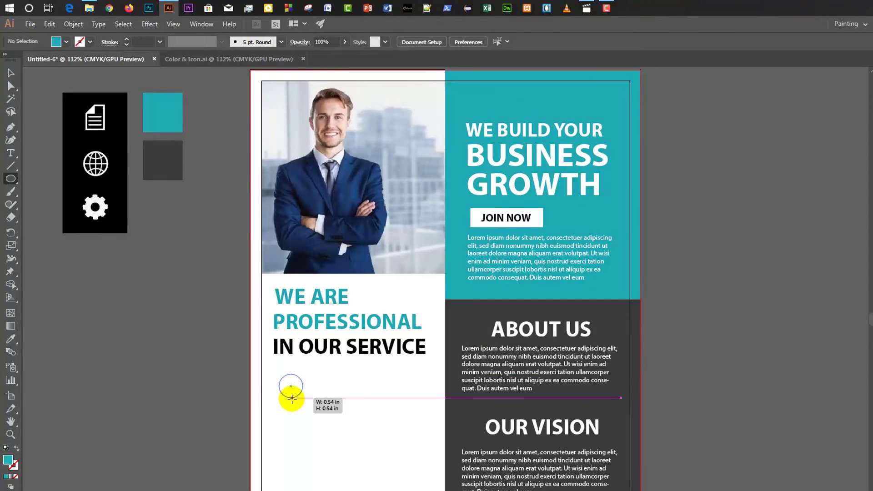
drag(292, 398, 294, 403)
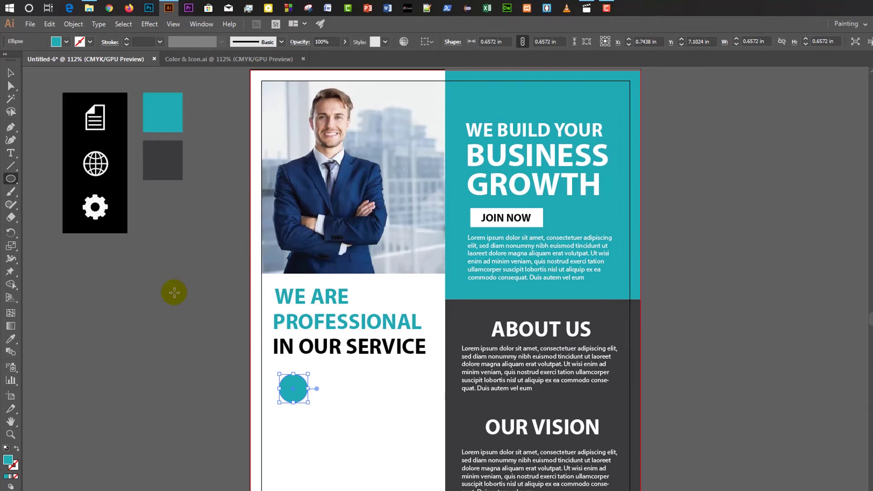
Reposition the circle and duplicate it into three evenly stacked circles.
click(11, 72)
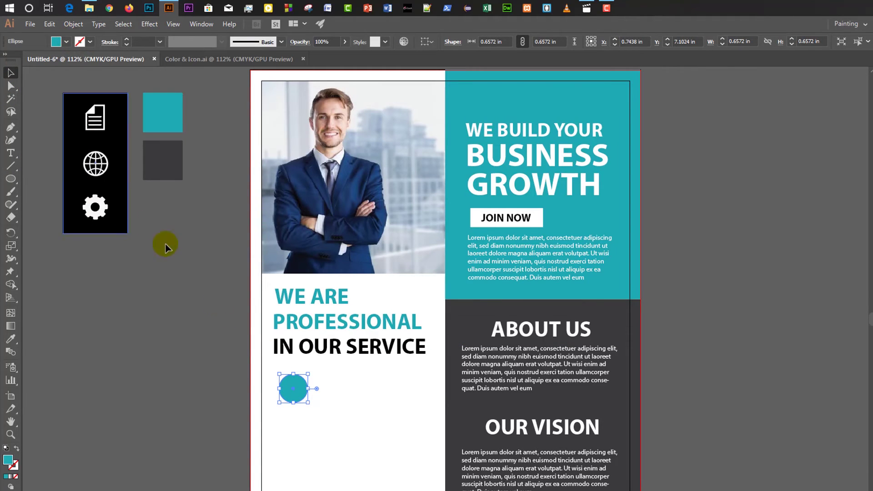
scroll(268, 355, down, 4)
drag(292, 298, 289, 404)
click(191, 332)
click(282, 296)
scroll(187, 293, up, 4)
click(181, 288)
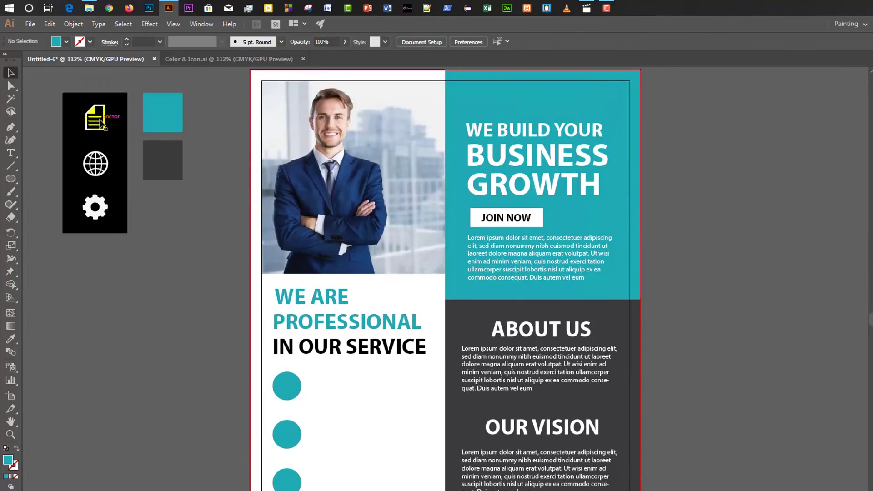
Place the document icon centred on the first teal circle, in front of it.
drag(99, 121, 289, 399)
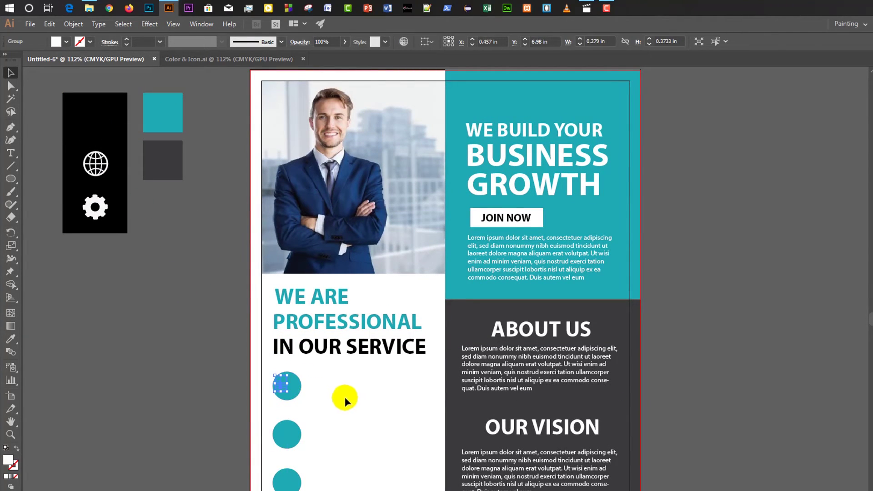
key(shift+Right)
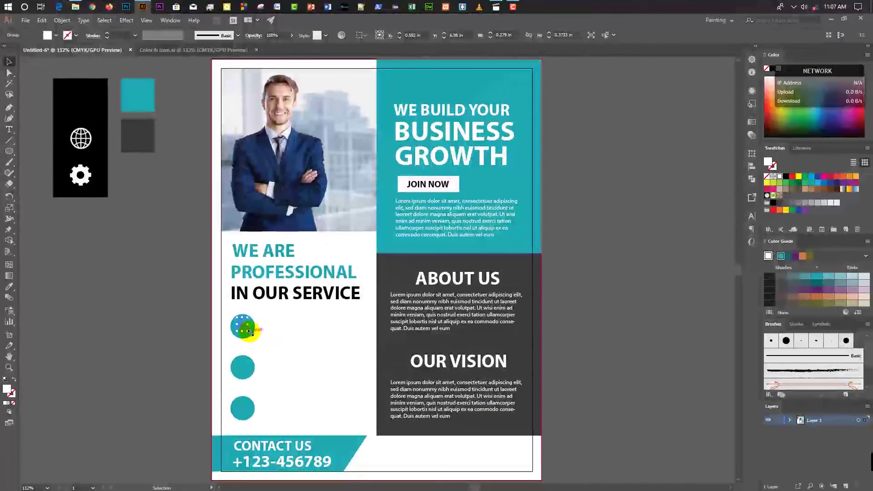
drag(249, 332, 242, 327)
right_click(241, 326)
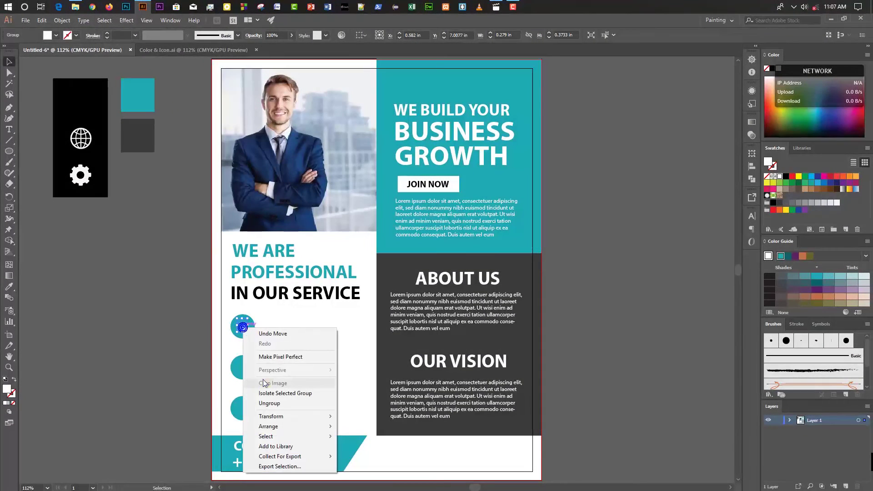
mouse_move(310, 427)
click(366, 426)
click(160, 342)
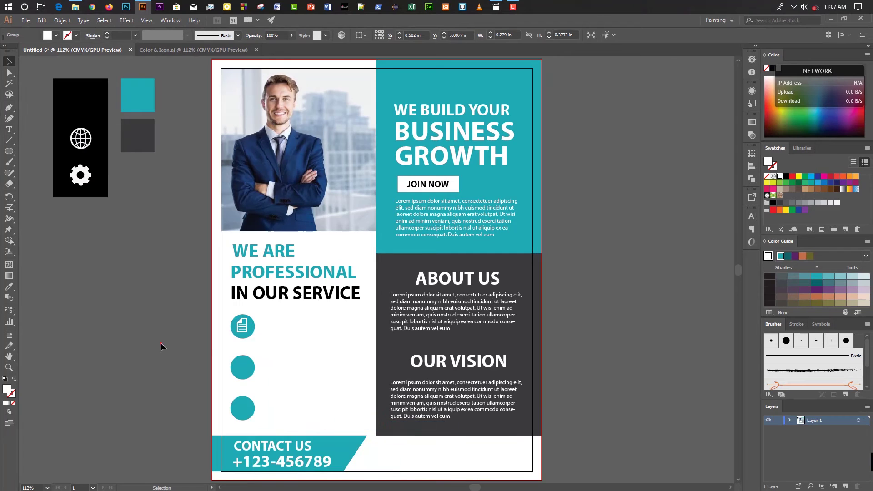
Bring the globe and gear icons to the front and move them onto the remaining circles.
click(81, 138)
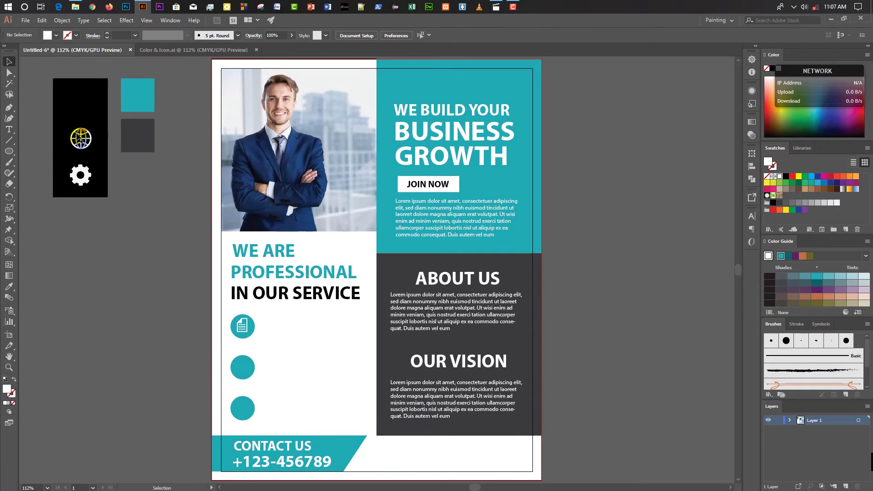
shift+click(84, 175)
right_click(83, 174)
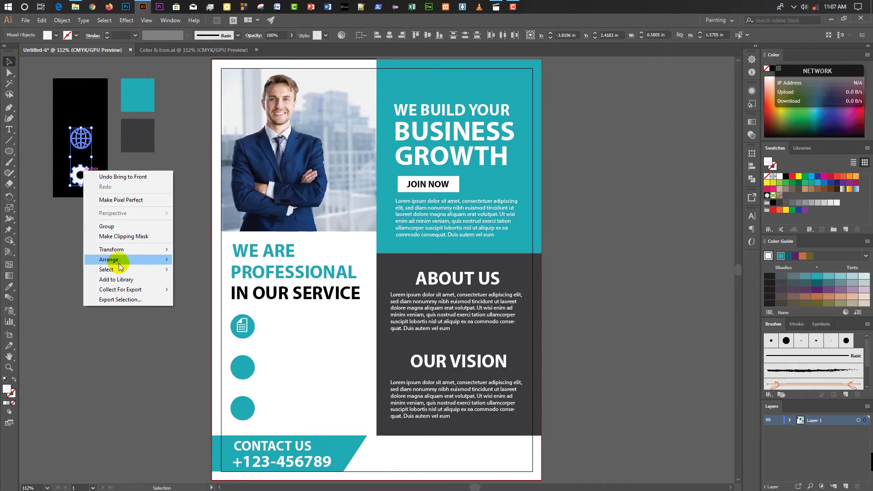
mouse_move(136, 260)
click(207, 259)
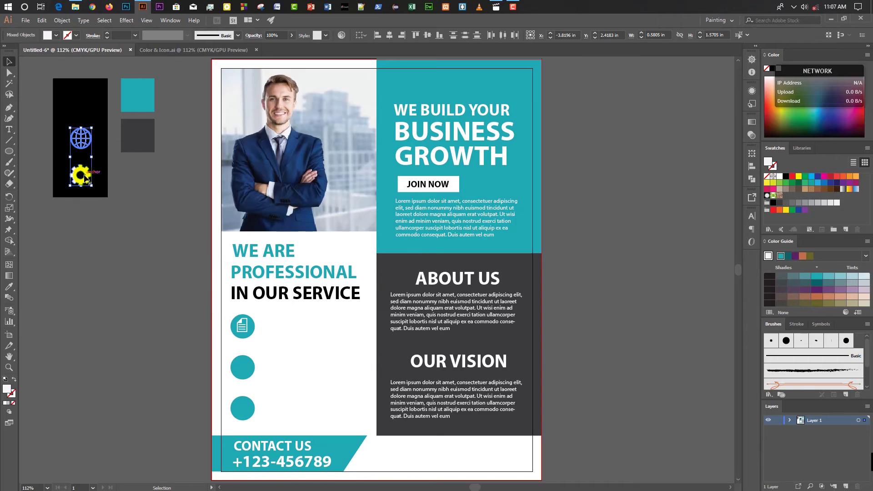
drag(82, 180, 243, 408)
scroll(278, 335, down, 3)
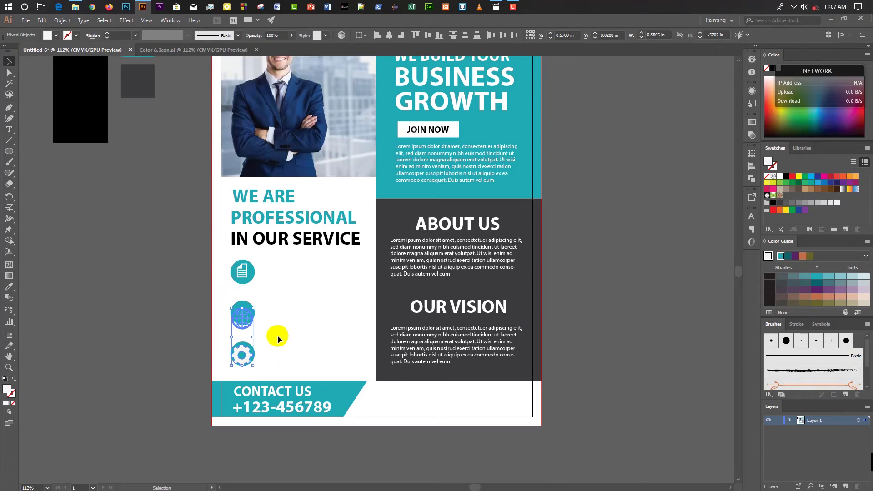
Zoom in on the icon column and nudge the gear to centre it in its circle.
shift+click(253, 307)
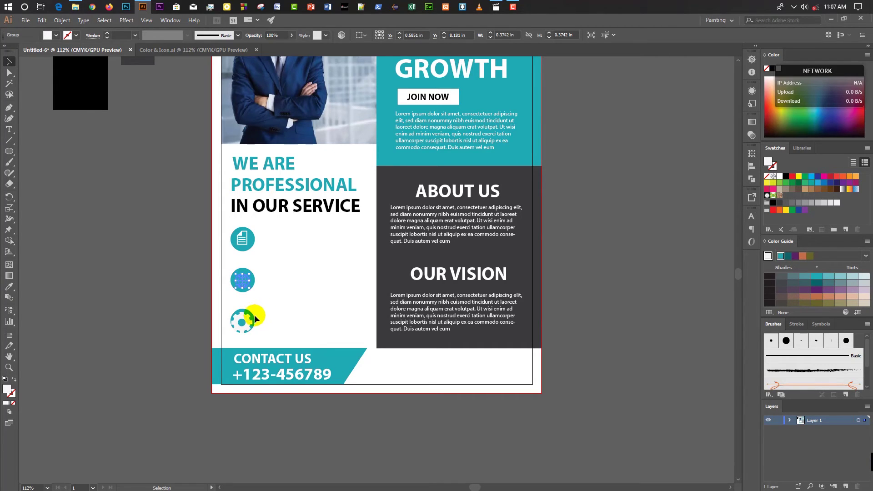
click(147, 304)
click(9, 367)
drag(353, 343, 336, 285)
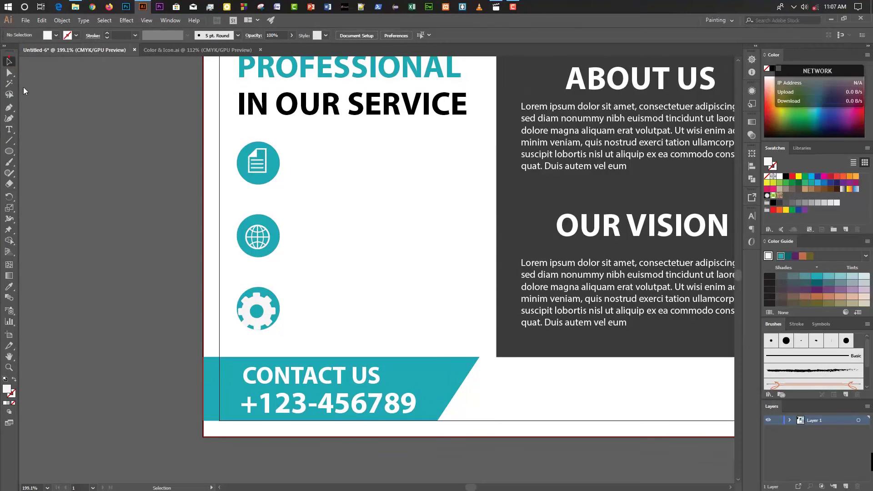
drag(254, 307, 252, 301)
key(Up)
key(Up)
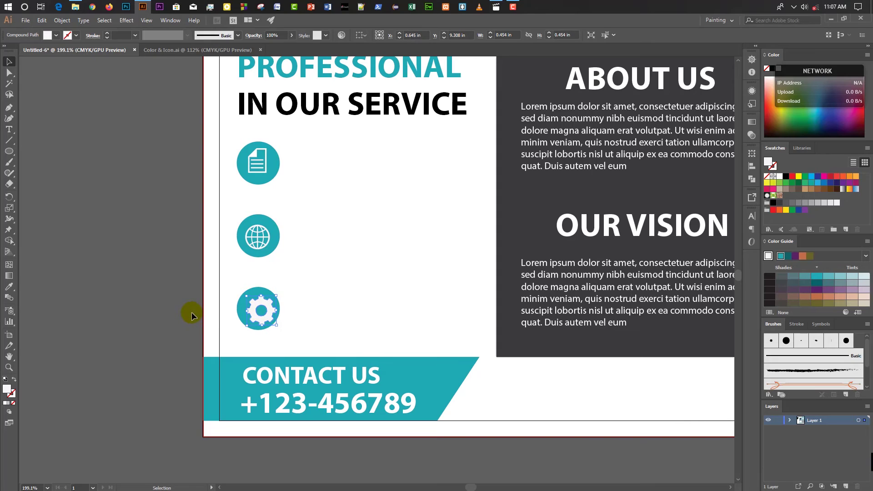
key(Left)
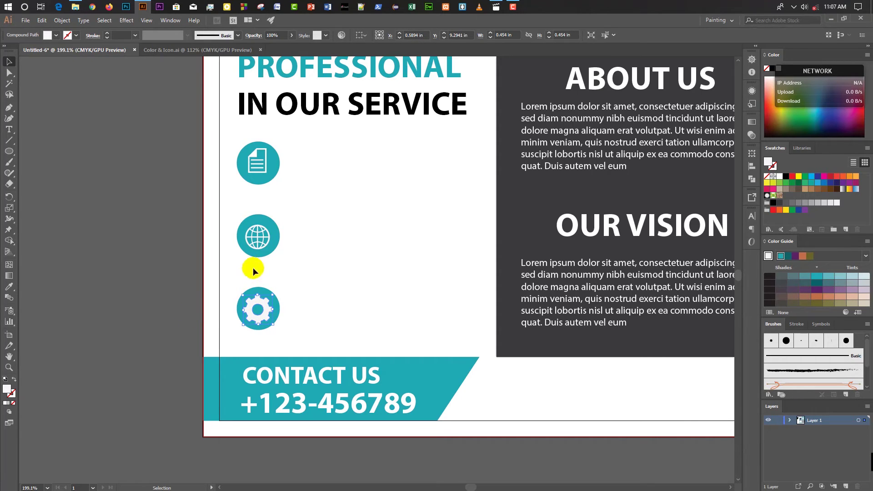
Shrink the globe to fit inside its circle and check the gear and document icons.
click(251, 234)
drag(270, 249, 272, 251)
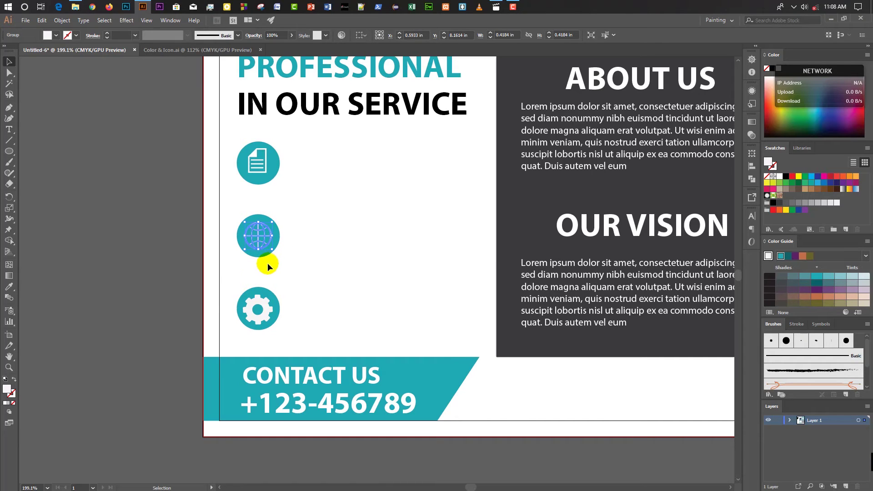
click(135, 278)
scroll(138, 279, down, 1)
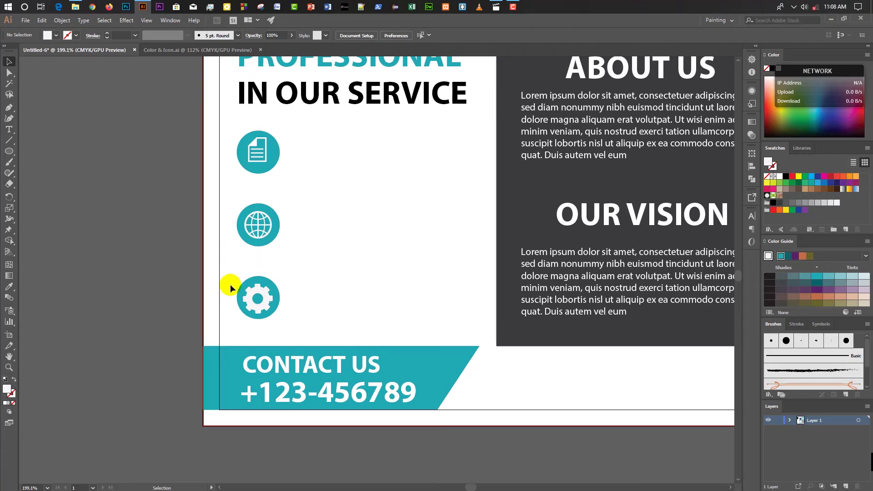
click(272, 297)
click(115, 278)
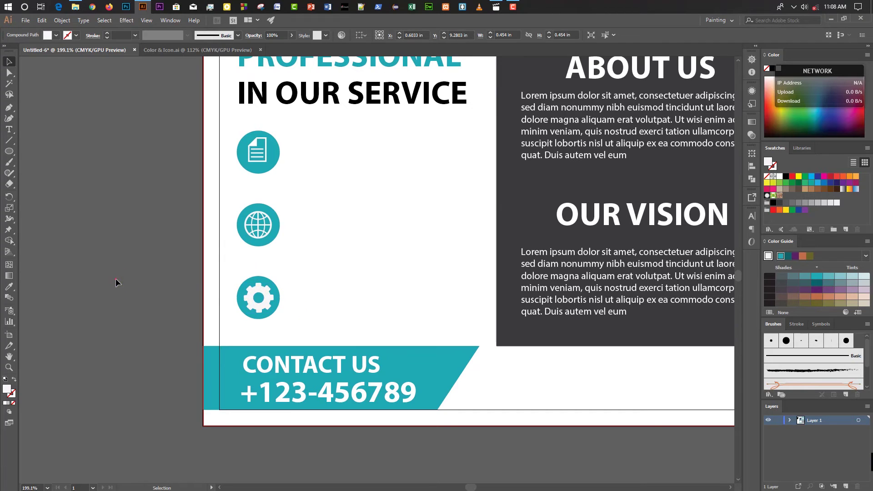
scroll(257, 215, up, 2)
click(257, 182)
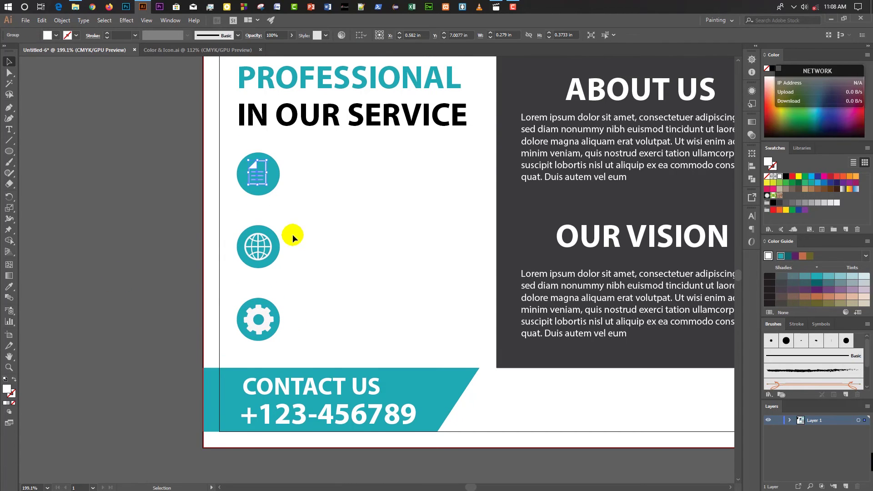
Create an 11 pt Regular lorem ipsum text box beside the document icon.
click(138, 232)
click(8, 130)
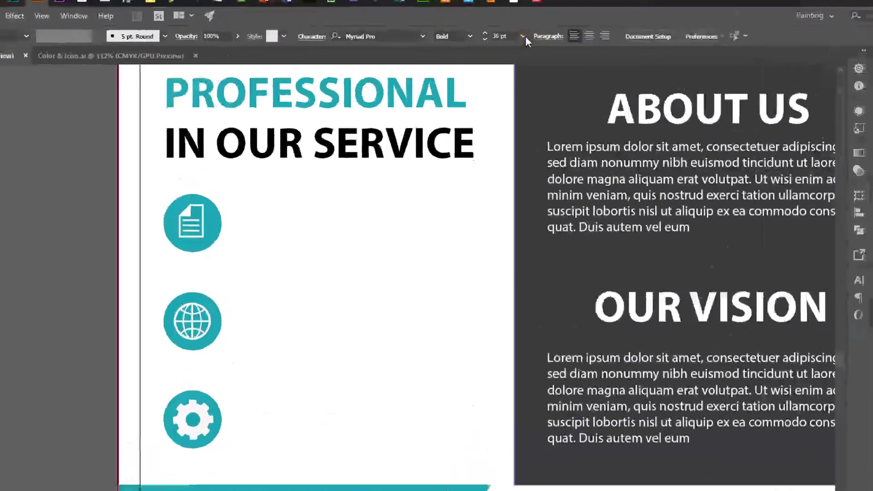
click(498, 35)
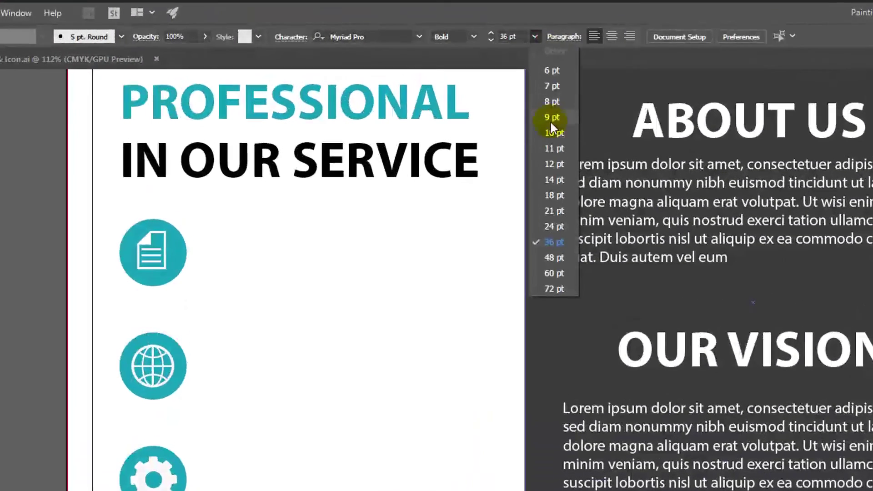
drag(207, 206, 493, 295)
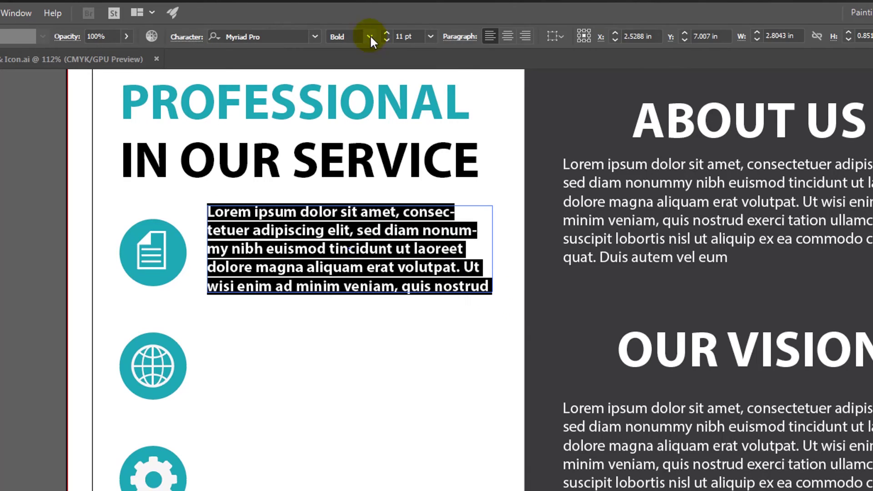
click(370, 36)
click(374, 130)
key(Escape)
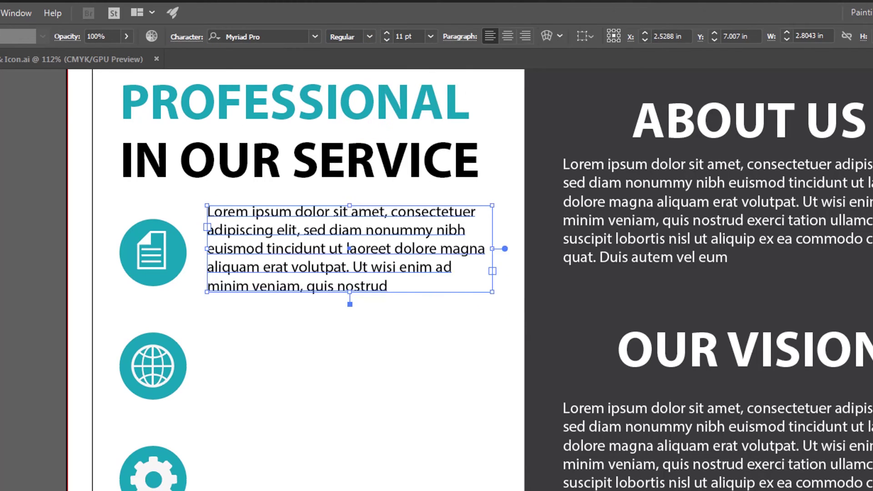
key(ctrl+shift+a)
Duplicate the paragraph beside the globe and gear icons, aligned in a column, and fit the artboard in view.
click(331, 259)
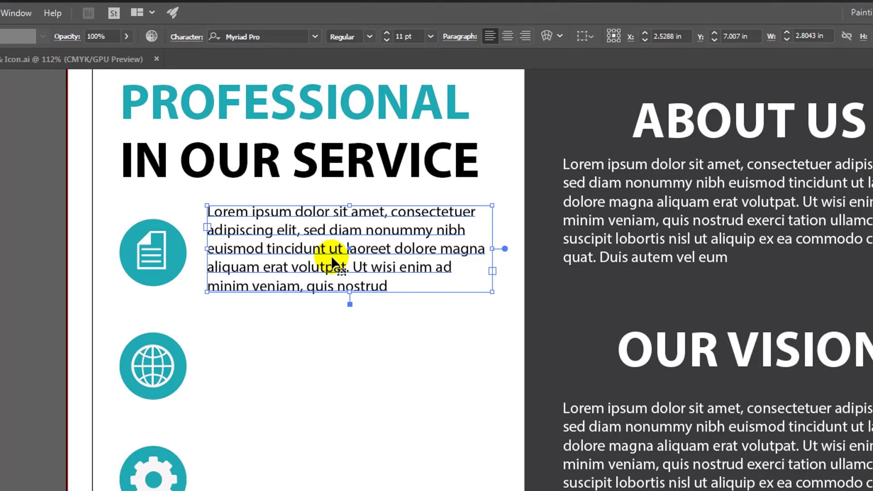
drag(294, 254, 284, 406)
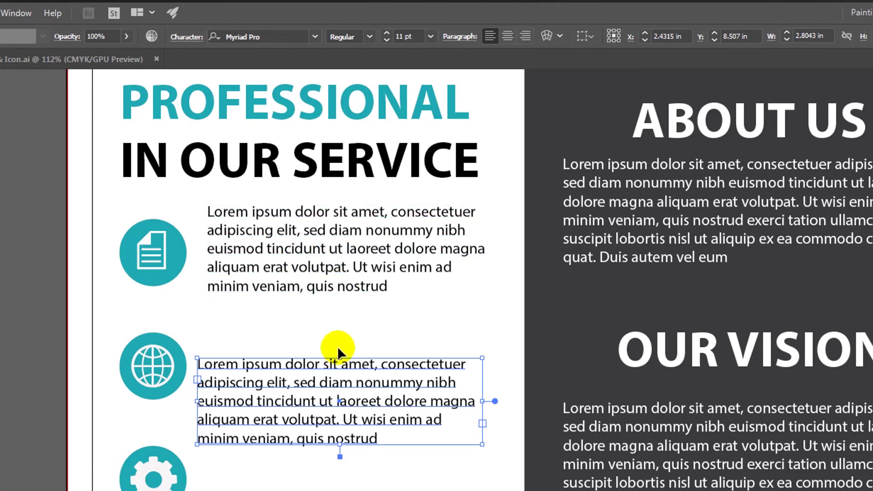
drag(337, 347, 338, 353)
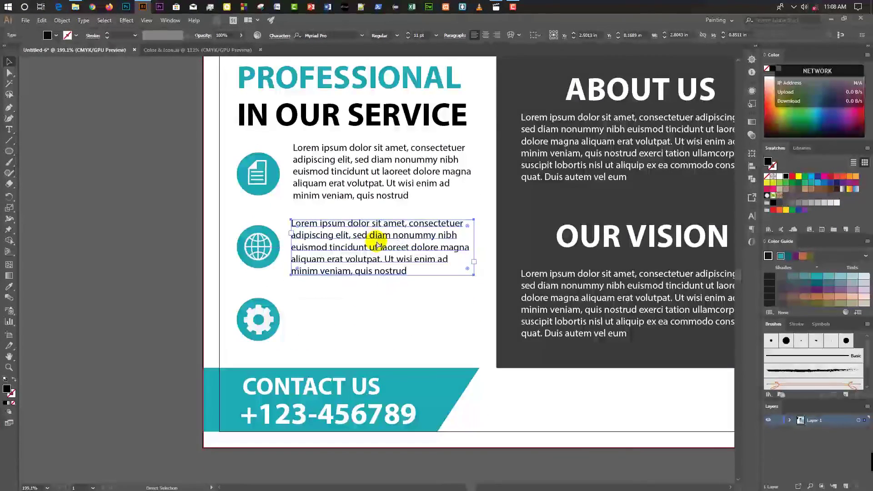
drag(377, 246, 373, 269)
scroll(375, 227, down, 3)
drag(376, 189, 390, 245)
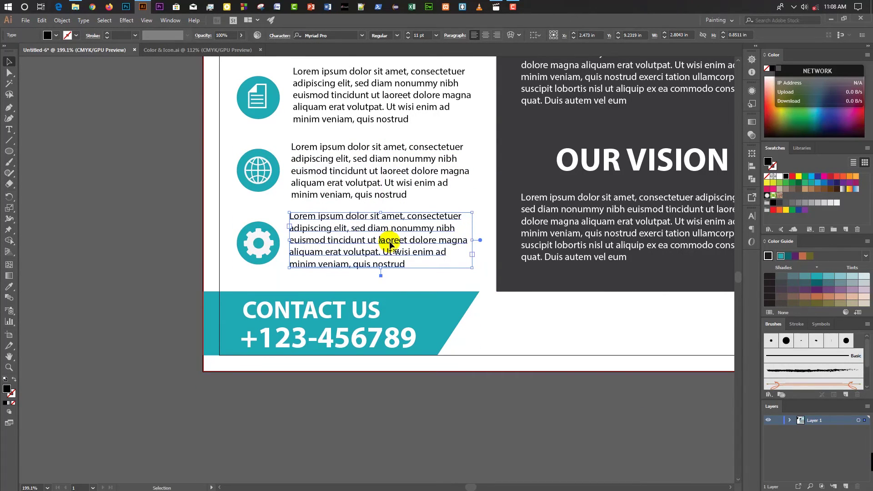
key(Right)
key(Right)
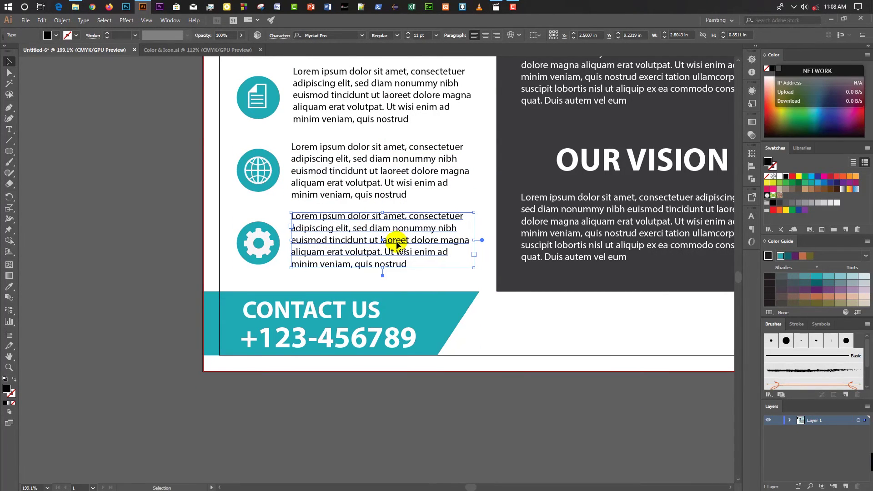
click(104, 234)
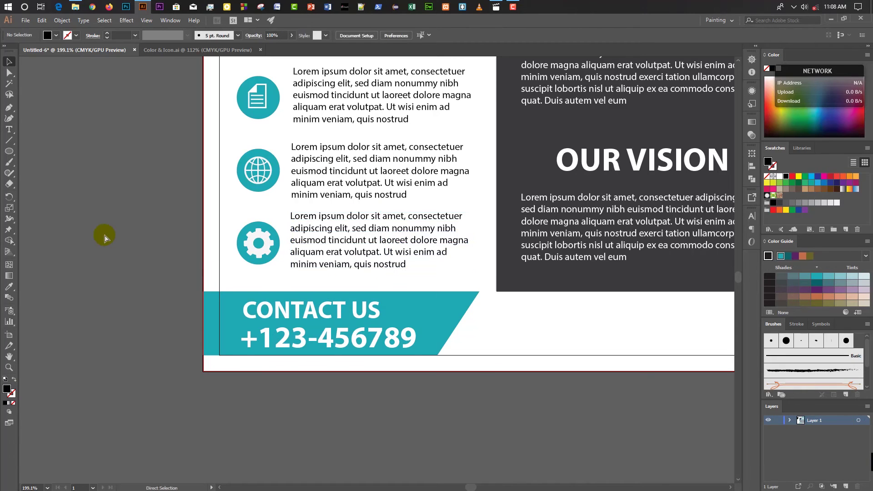
key(ctrl+0)
scroll(301, 290, down, 1)
scroll(351, 283, up, 2)
scroll(351, 283, up, 3)
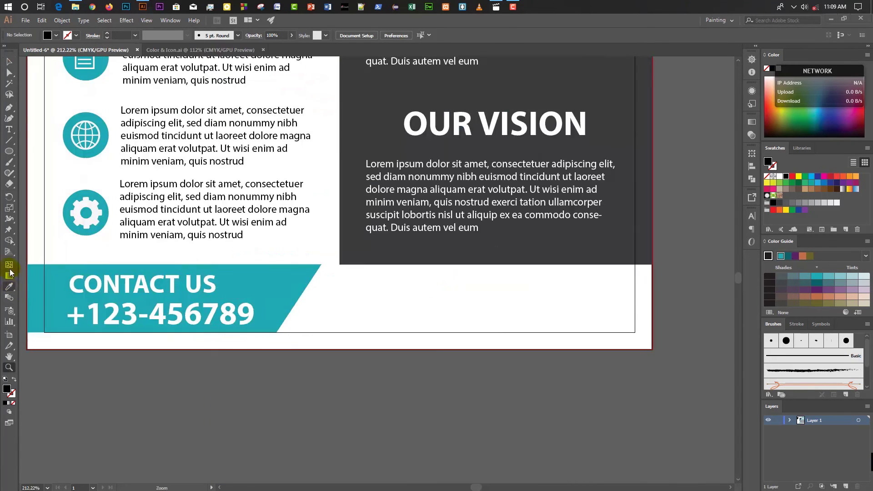
Type 'Office Address: Your Company Address' in the white strip, set it to 18 pt and position it.
click(362, 305)
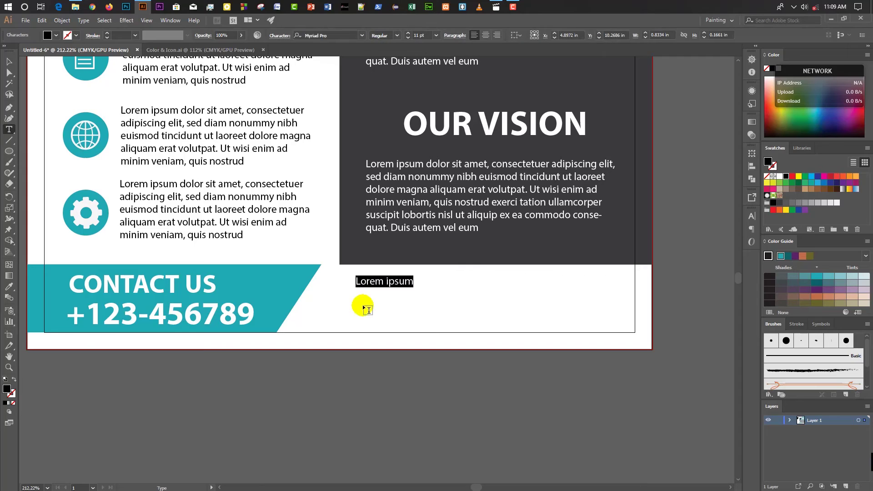
text(o)
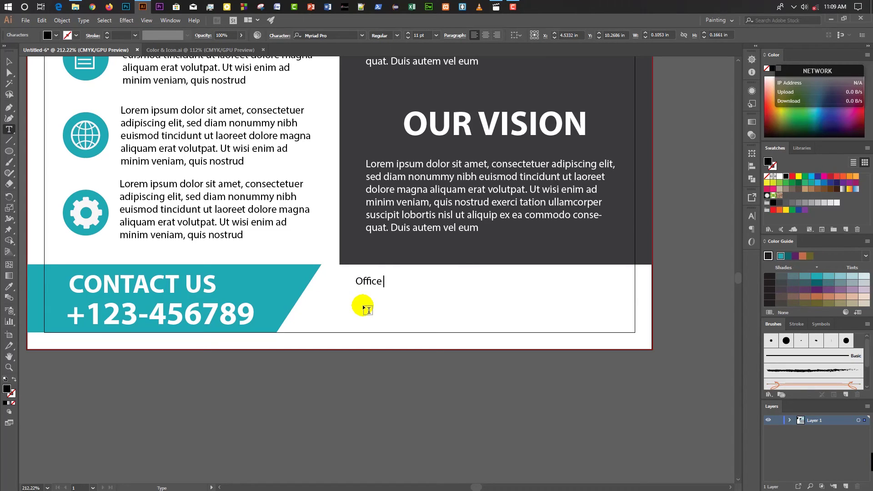
text(ffice)
text( Addre)
text(: )
text(Enter h)
key(BackSpace)
key(BackSpace)
key(BackSpace)
key(BackSpace)
key(BackSpace)
key(BackSpace)
key(BackSpace)
text(You)
key(BackSpace)
key(BackSpace)
text(our Com)
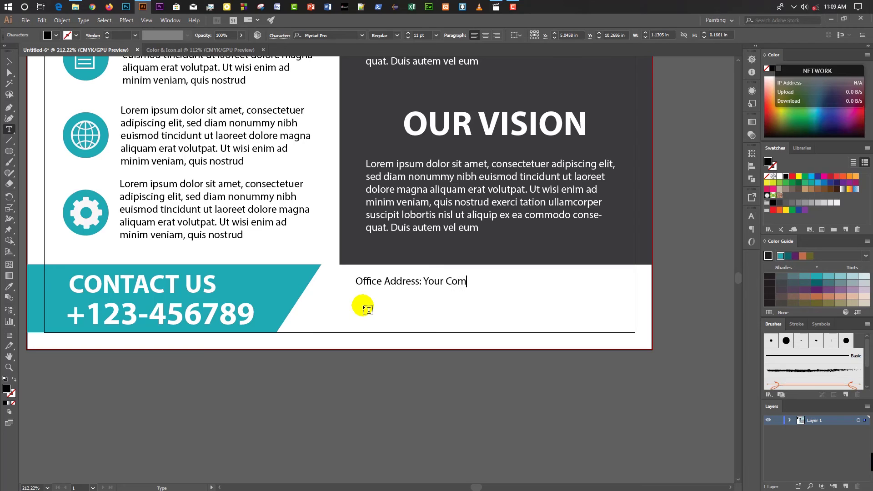
text(pany )
text(Ad)
text(Add)
text(ress)
click(9, 61)
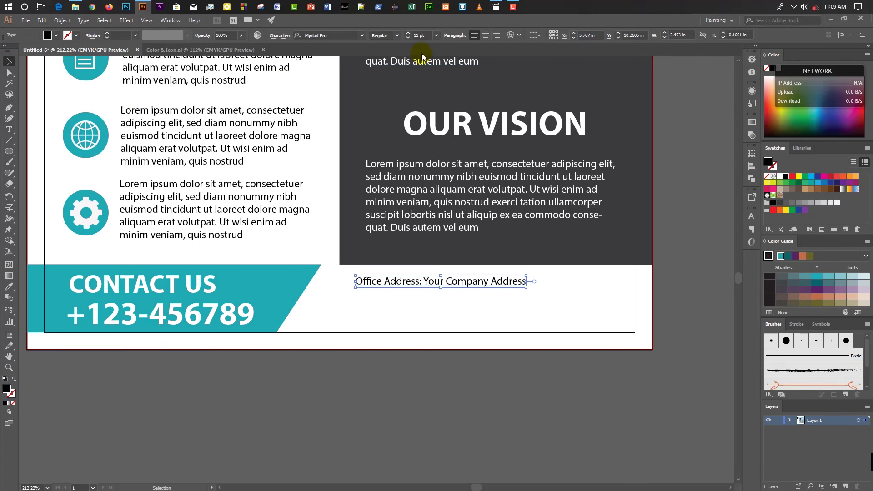
click(407, 33)
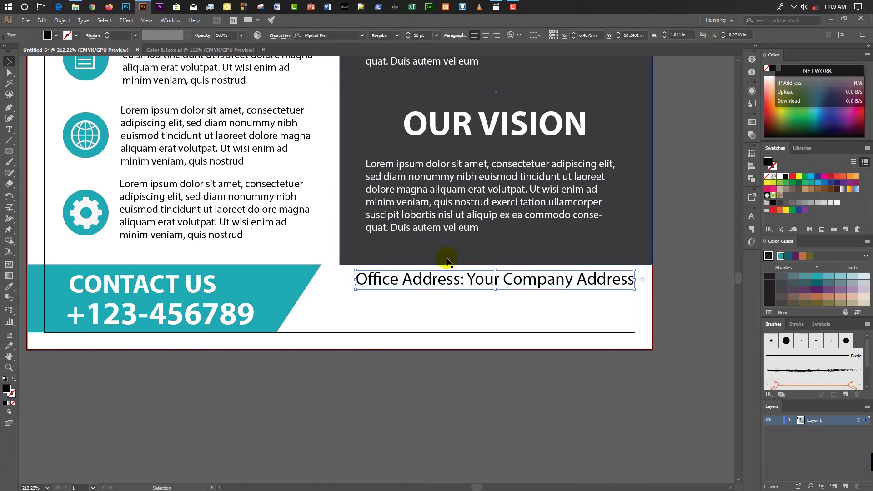
drag(429, 284, 418, 291)
click(385, 386)
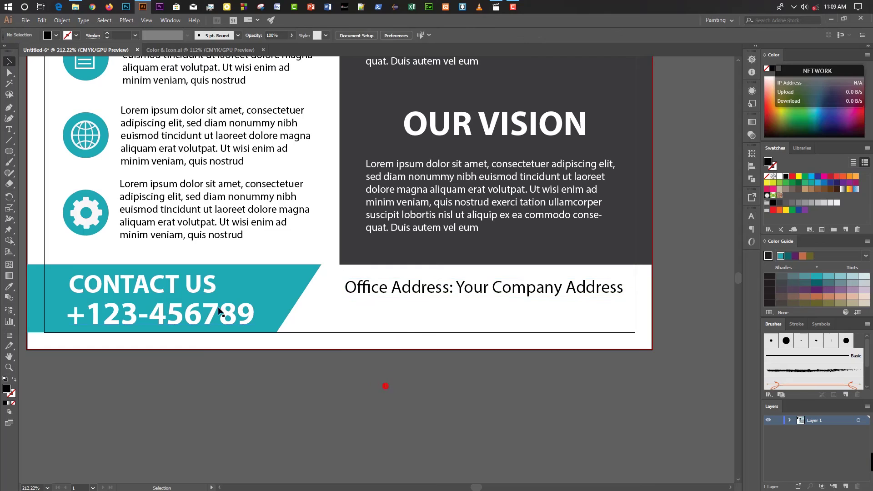
click(9, 129)
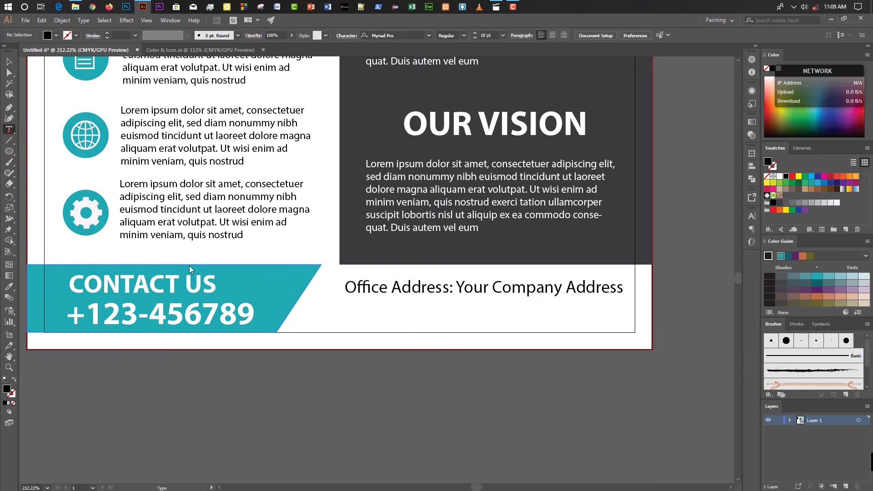
click(348, 314)
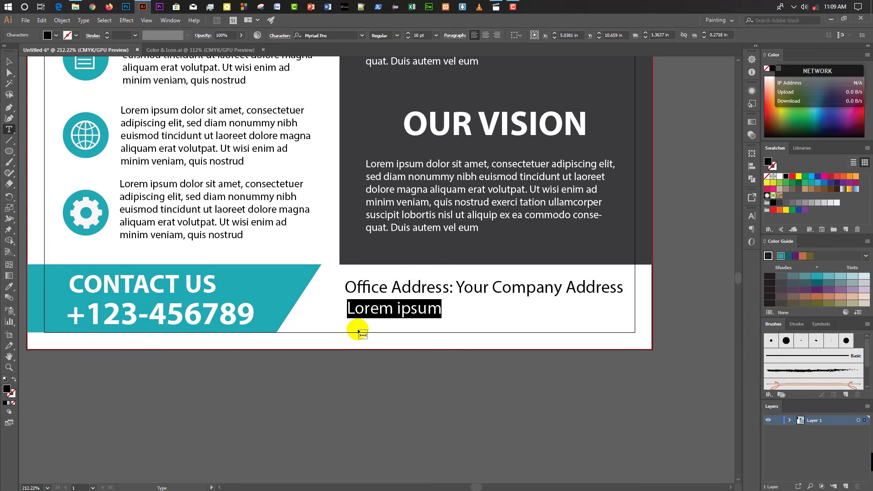
text(E-)
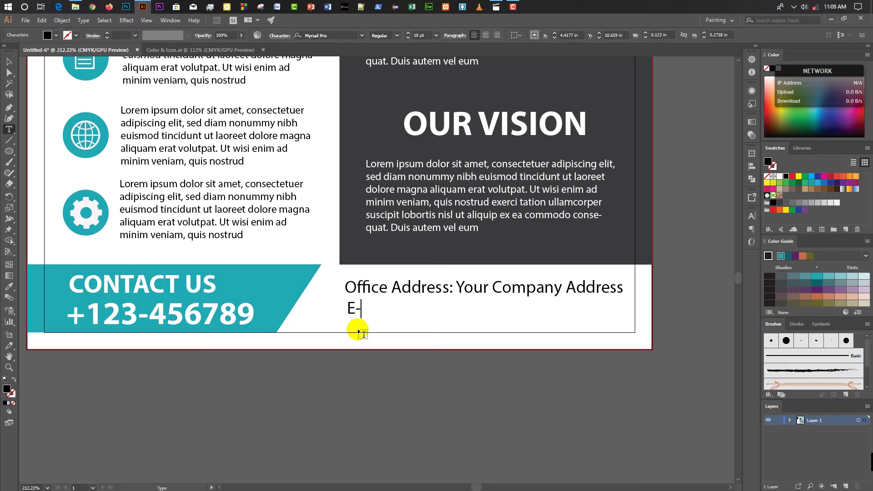
text(ma)
key(BackSpace)
text(;:)
key(BackSpace)
click(384, 309)
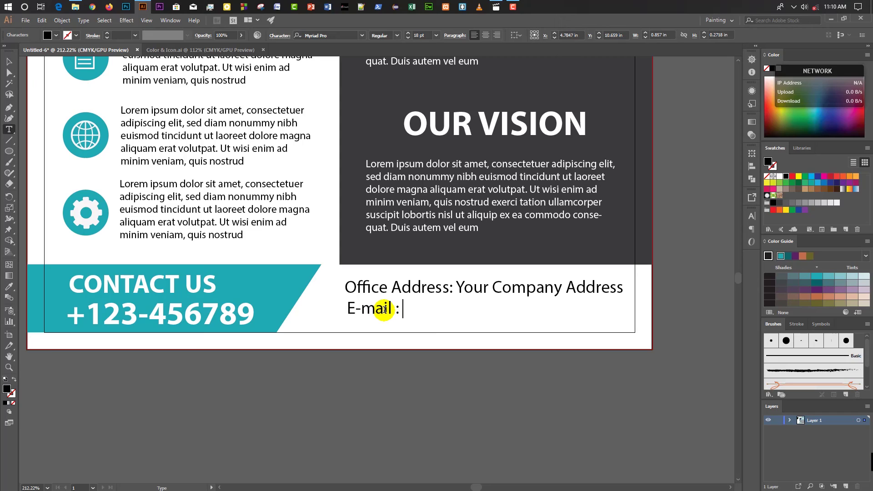
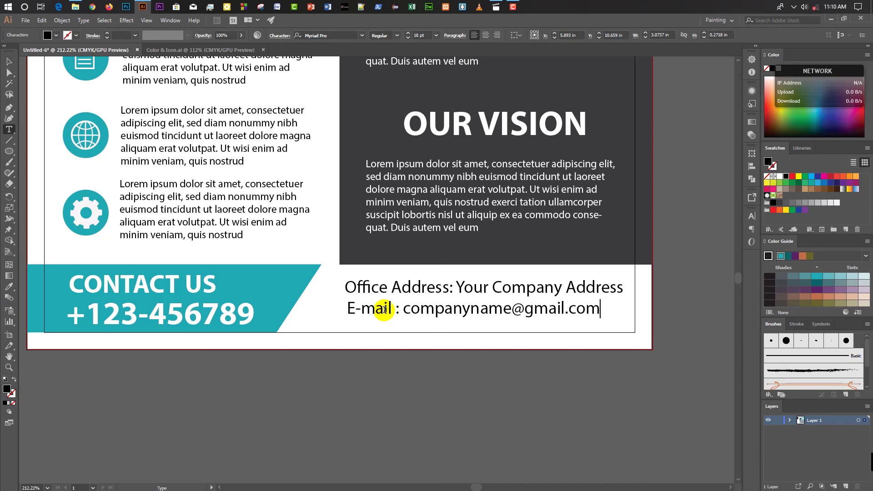
Move the Office Address and E-mail lines up together, then nudge the E-mail line into alignment.
click(9, 62)
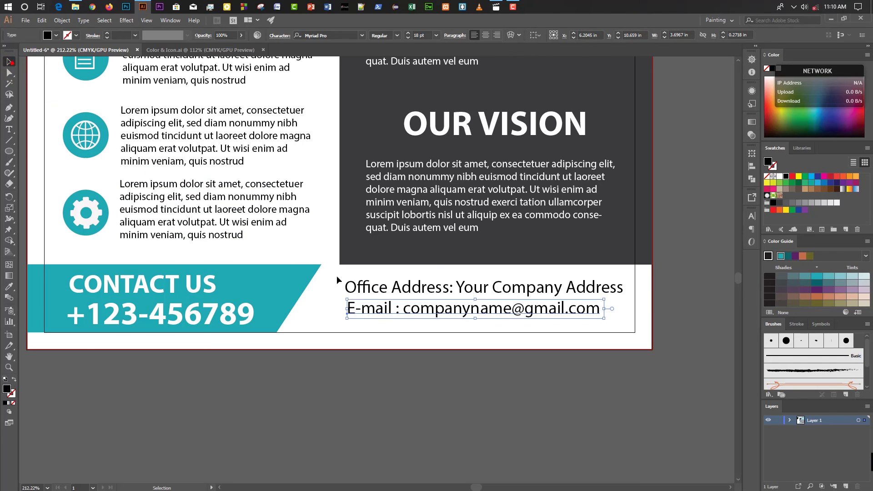
click(363, 286)
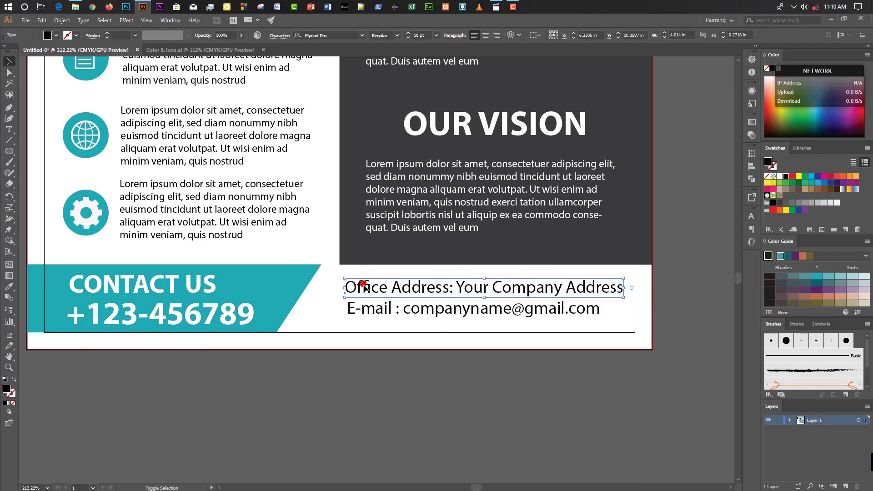
shift+click(357, 308)
drag(358, 308, 356, 303)
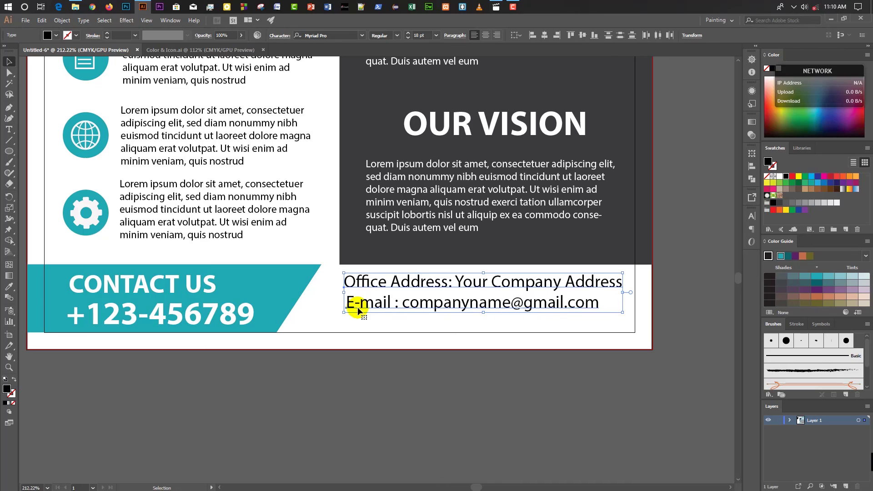
click(341, 348)
click(351, 305)
key(Left)
key(Left)
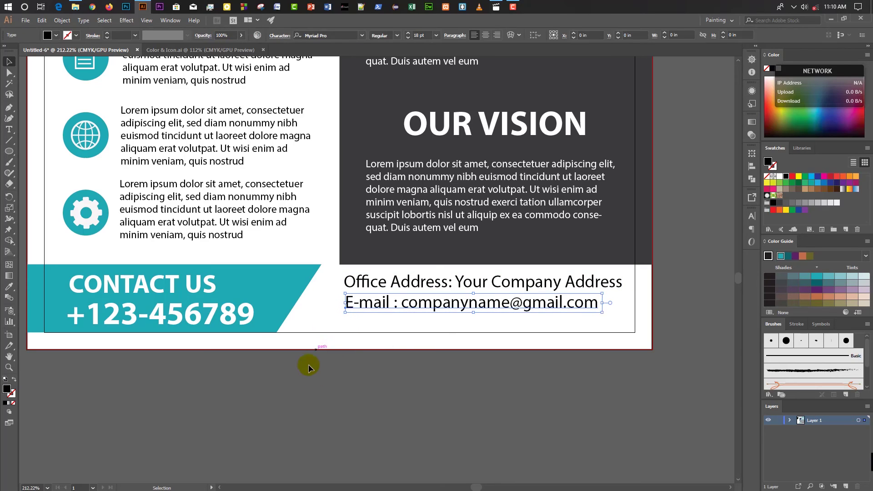
key(Right)
click(16, 130)
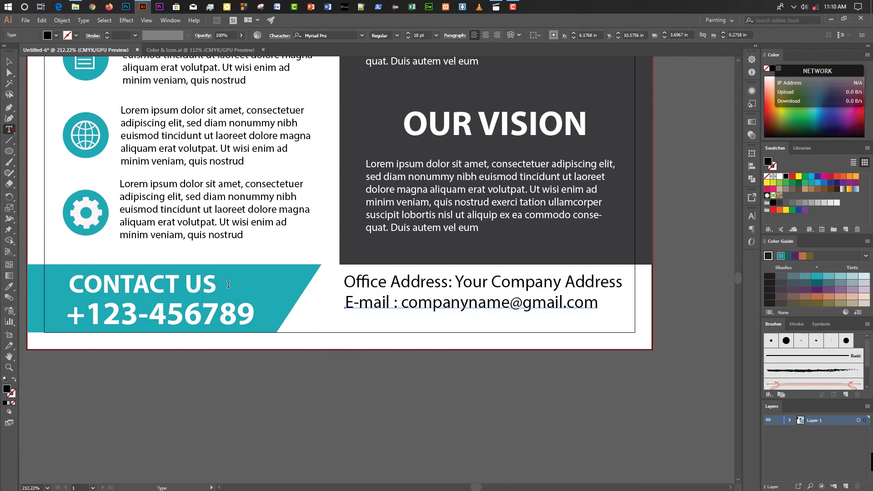
click(347, 320)
text(Faz)
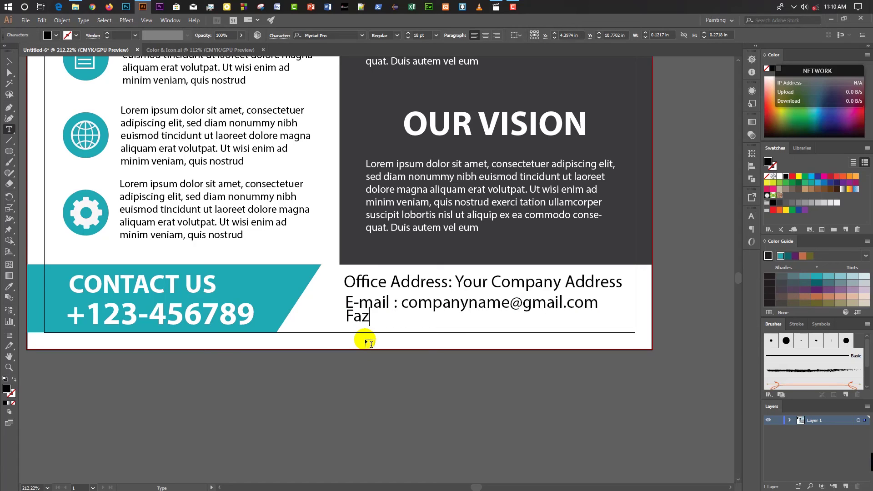
key(BackSpace)
text(x;)
key(BackSpace)
text(: 222-333-)
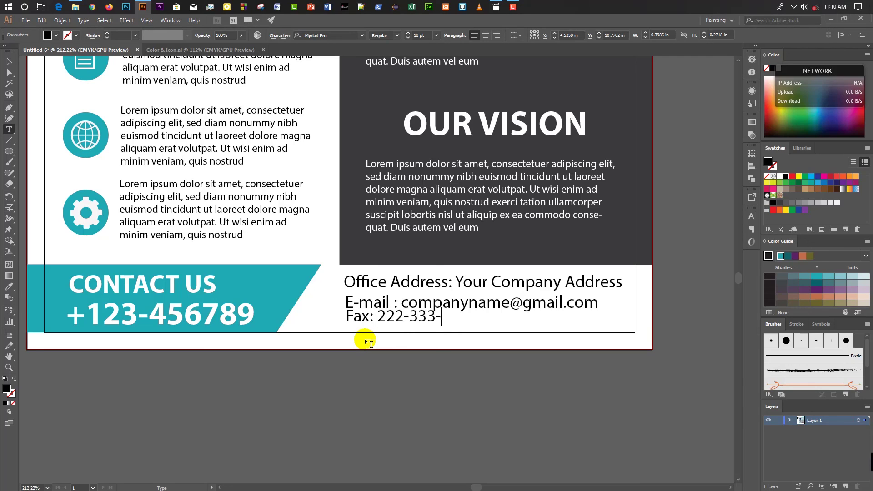
text(4444)
click(9, 61)
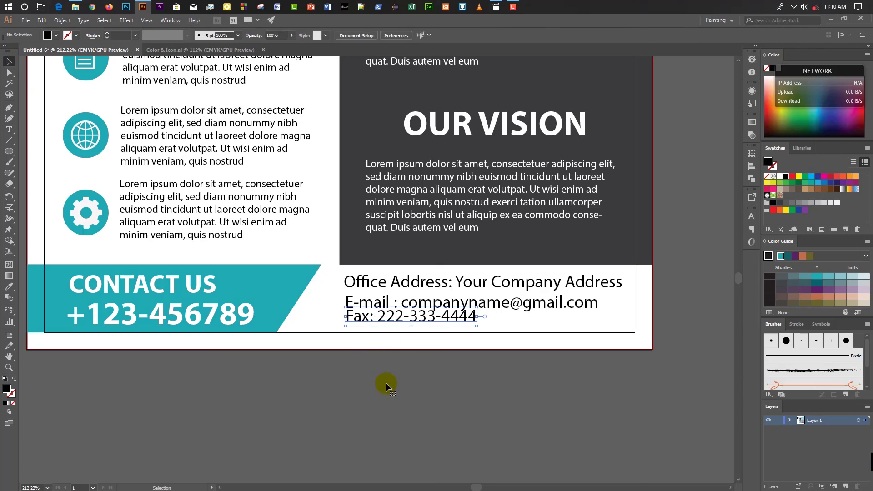
Nudge the Fax line down and left, and the E-mail line up and left.
key(Down)
key(Down)
key(Down)
key(Left)
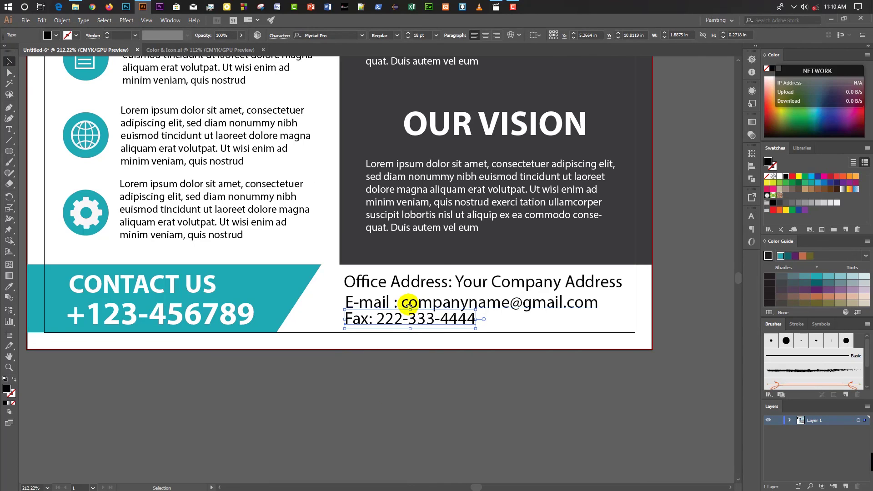
click(409, 304)
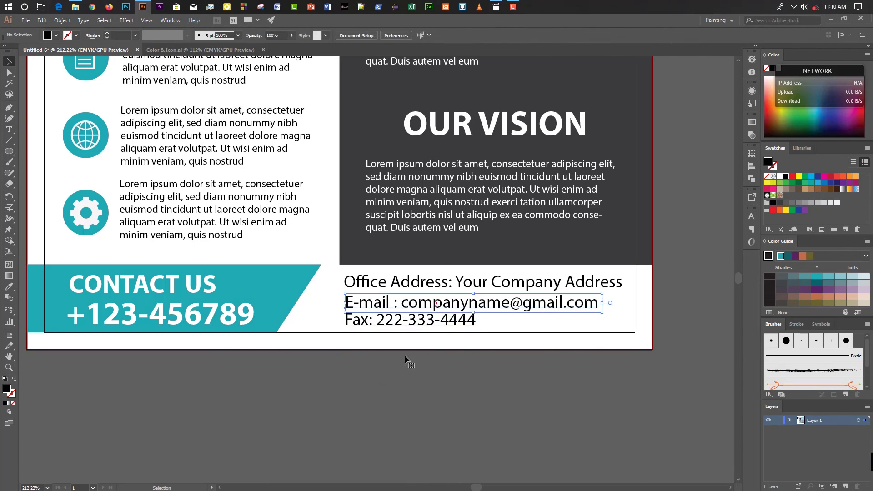
key(Up)
key(Left)
click(387, 372)
click(394, 328)
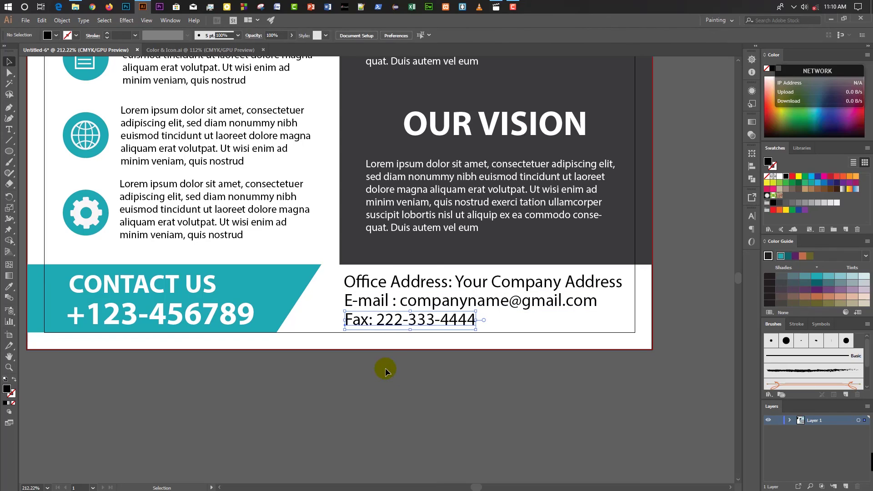
click(386, 368)
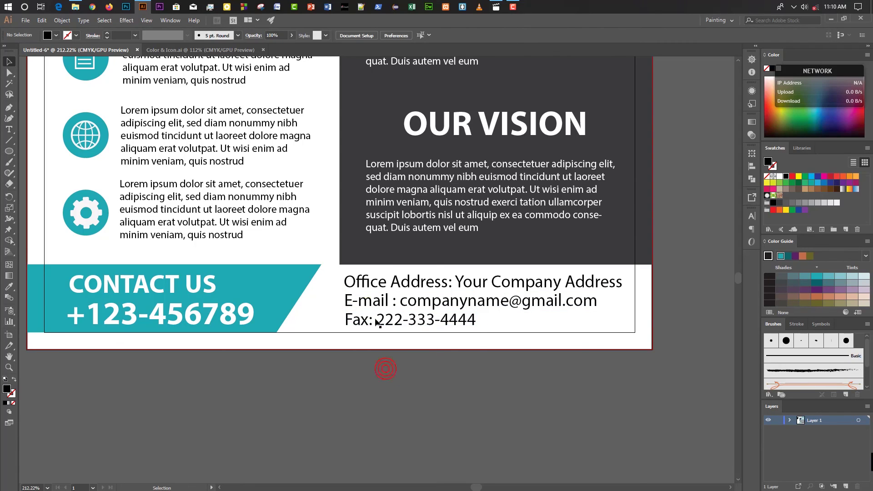
Nudge the Office Address, E-mail and Fax lines together, then zoom out to the whole flyer.
click(354, 283)
shift+click(360, 302)
shift+click(364, 323)
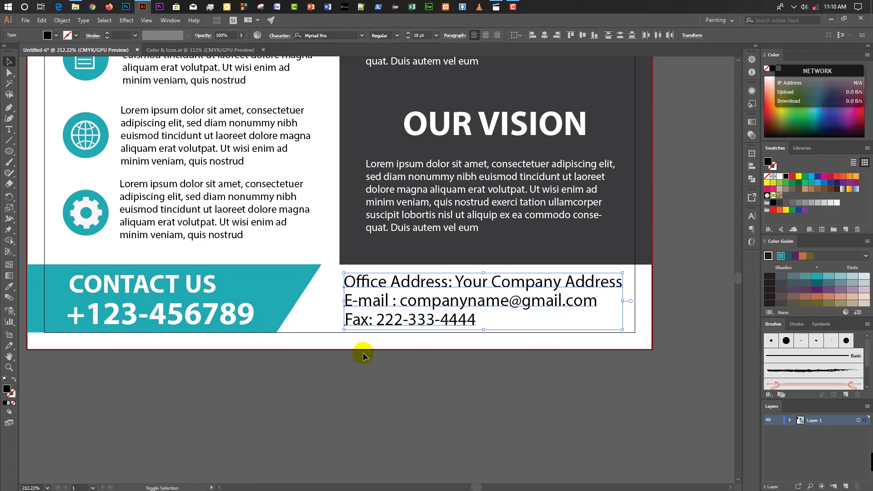
key(shift+Left)
key(Right)
key(Right)
key(Right)
key(Right)
key(Right)
key(Right)
key(Right)
key(Right)
click(361, 362)
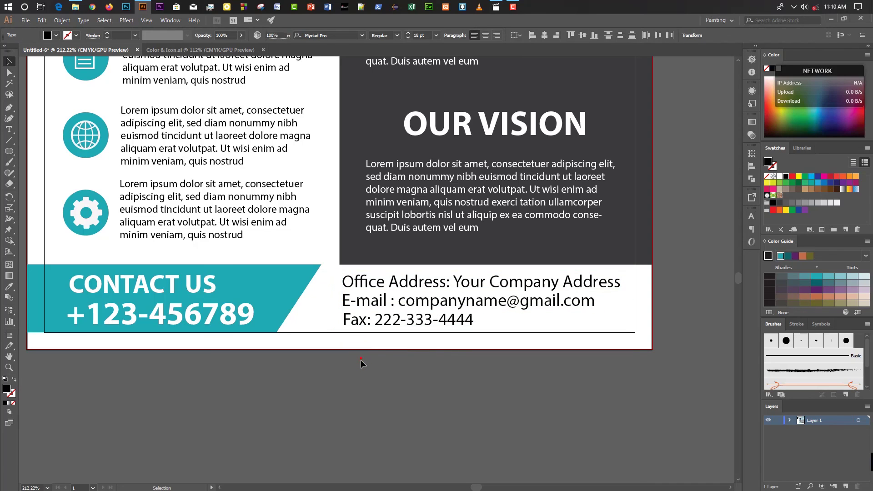
key(ctrl+0)
Lower the Office Address, E-mail and Fax lines to 16 pt and fit the artboard in the window.
scroll(444, 356, down, 3)
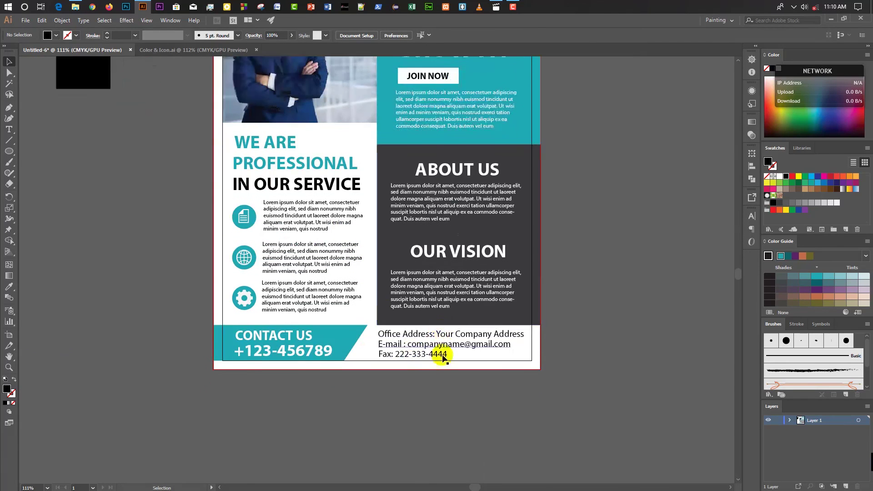
scroll(443, 357, down, 2)
click(419, 311)
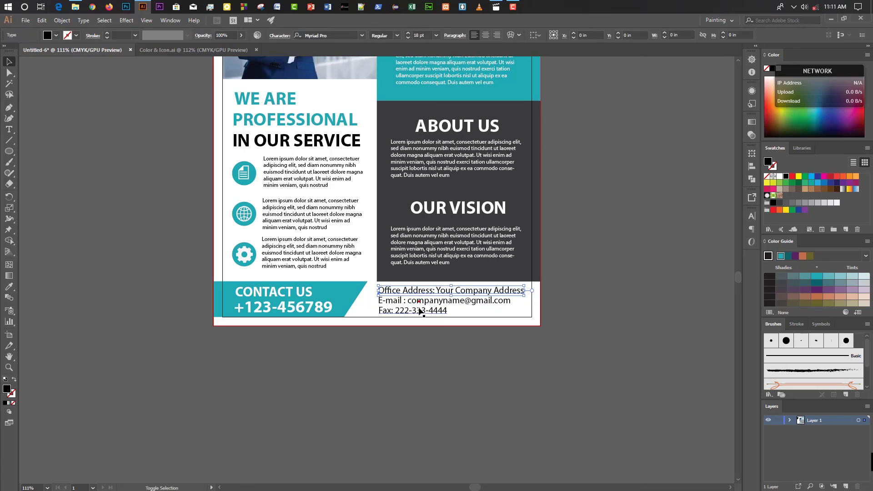
shift+click(420, 310)
shift+click(419, 303)
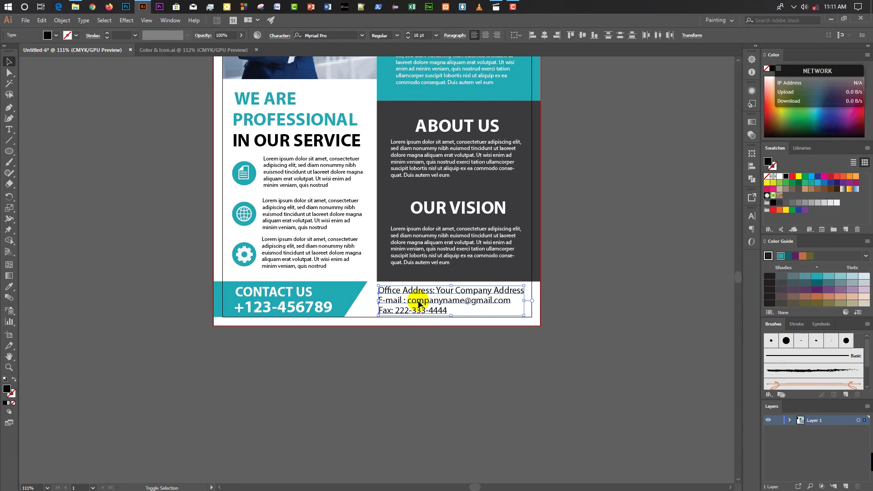
click(407, 37)
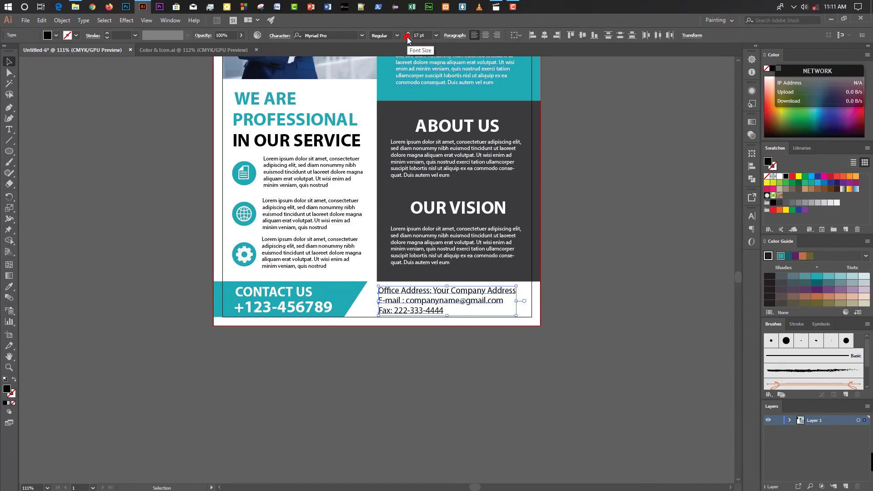
click(408, 37)
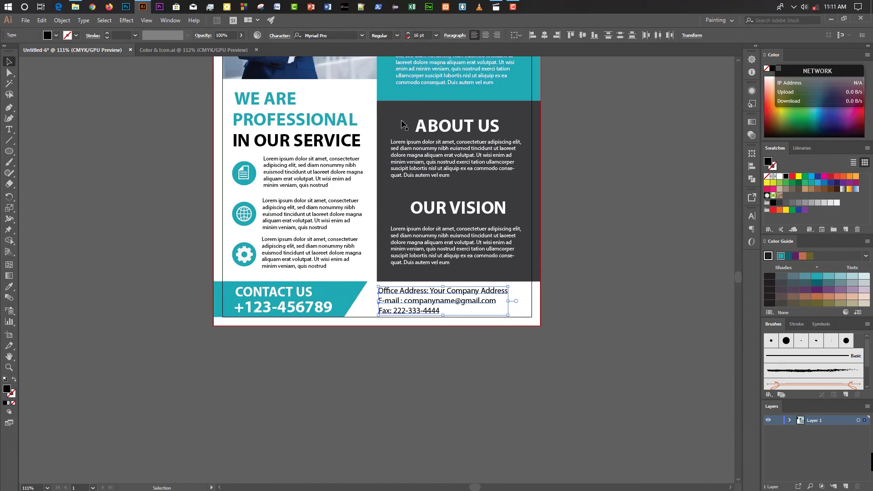
click(391, 347)
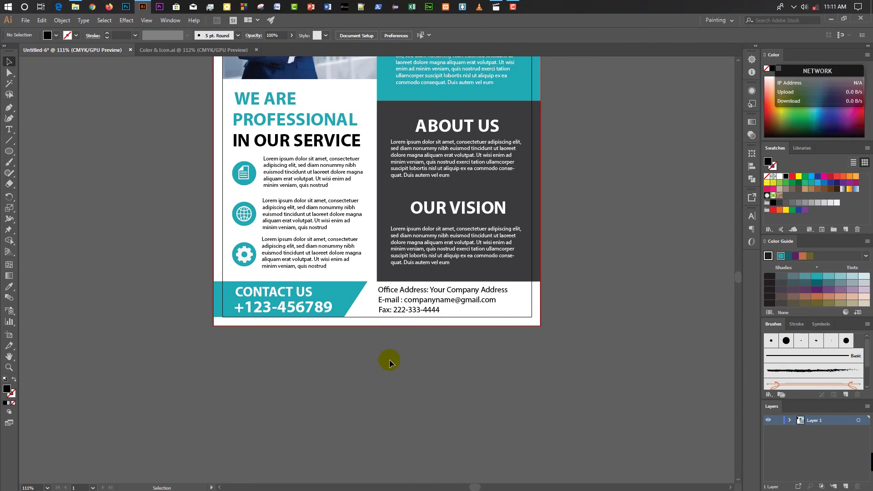
key(ctrl+0)
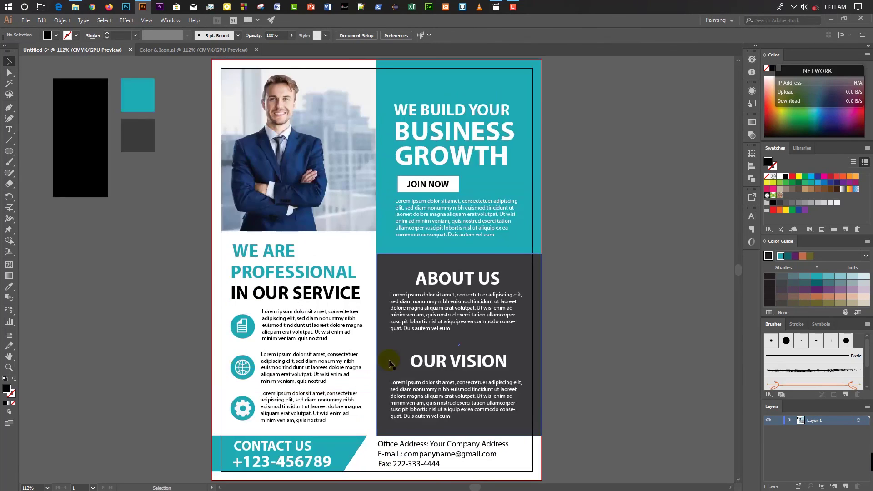
click(618, 271)
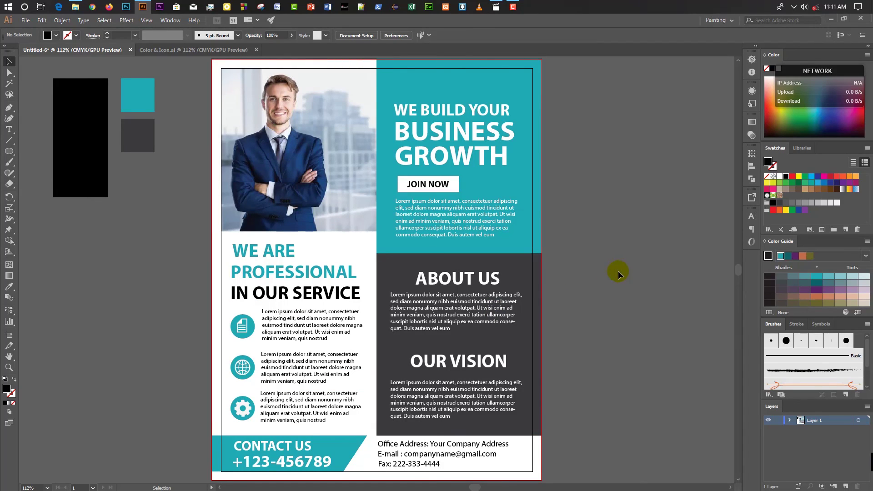